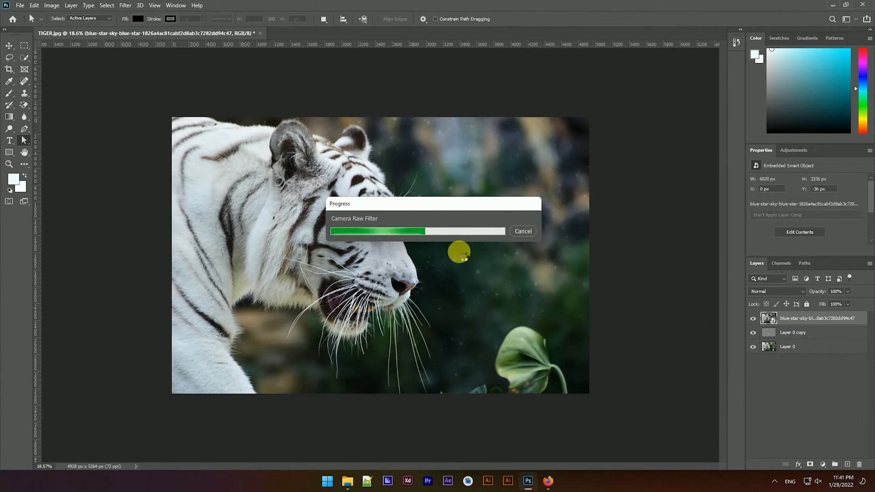
- Rename the blue star sky layer as 1 and compare the image with and without it
scroll(446, 190, "down", 3)
scroll(440, 206, "up", 3)
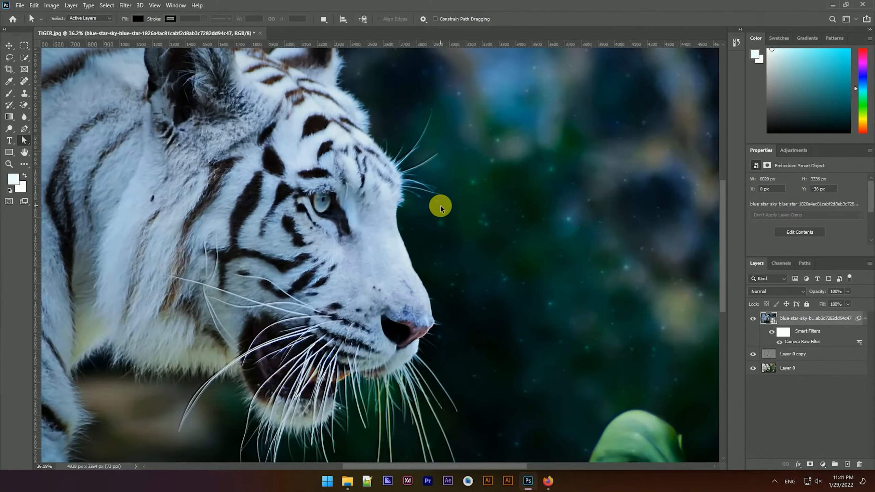
scroll(440, 206, "down", 2)
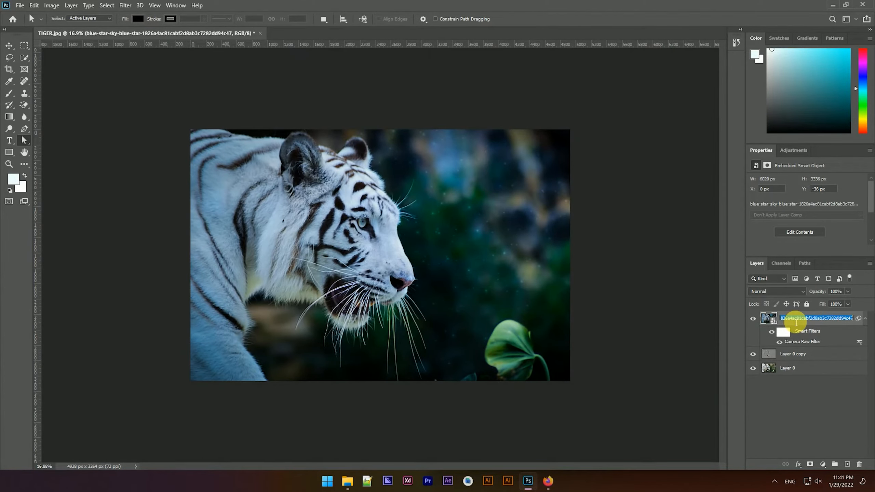
key("Return")
left_click(753, 319)
left_click(753, 319)
- Place the butterfly image 1 from the IMAGE folder in front of the tiger's face, scaled to about 860%
left_click(348, 480)
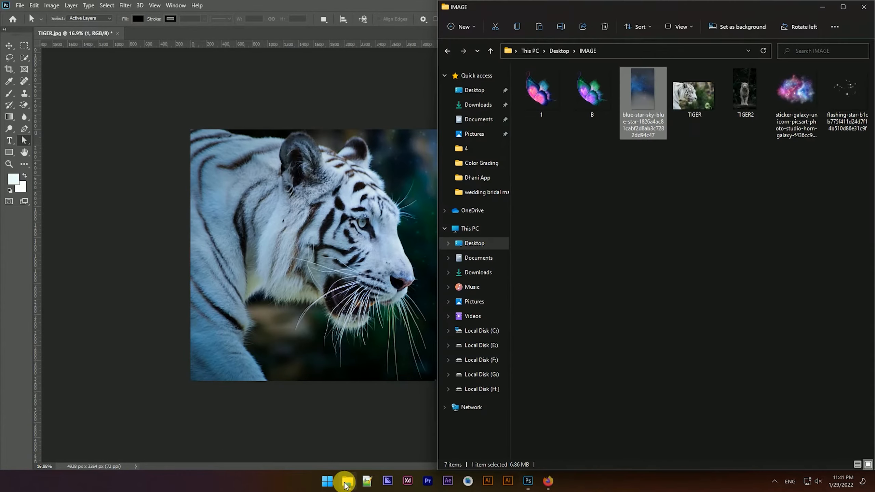
left_click_drag(539, 96, 440, 211)
left_click_drag(381, 269, 467, 235)
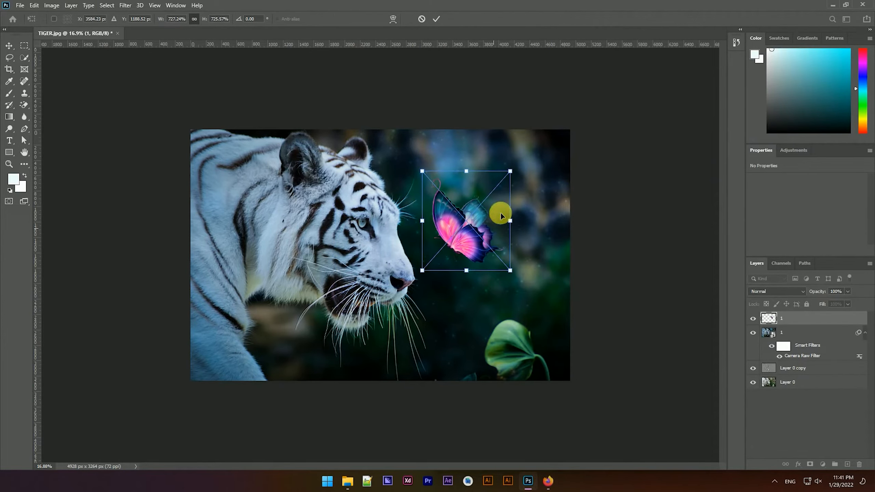
mouse_move(513, 176)
left_mouse_down()
mouse_move(524, 169)
mouse_move(520, 182)
left_mouse_up()
left_click_drag(471, 227, 488, 224)
left_click(436, 18)
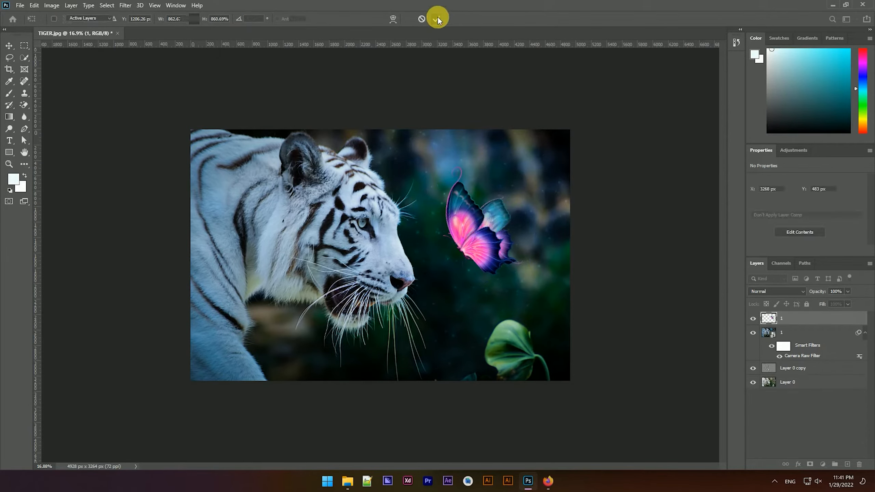
- Duplicate the butterfly layer, hide the copy and select the original butterfly layer beneath it
scroll(563, 211, "up", 5)
scroll(456, 205, "down", 4)
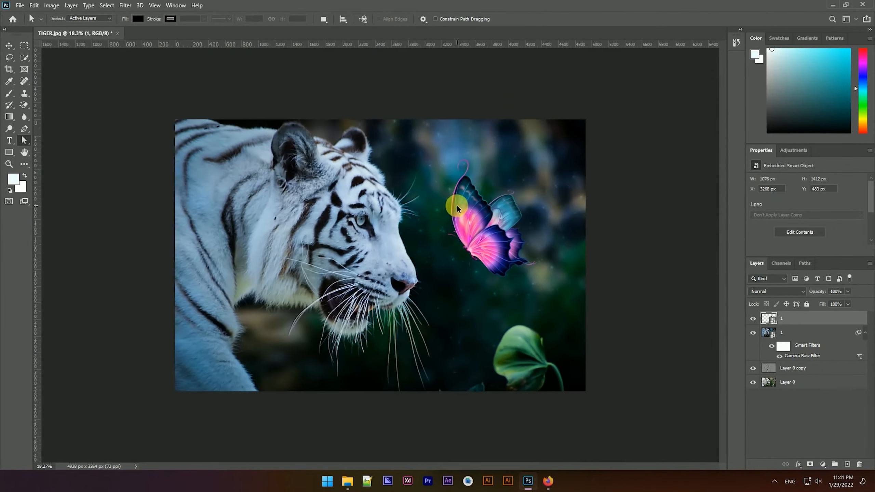
scroll(456, 207, "up", 3)
scroll(529, 212, "down", 3)
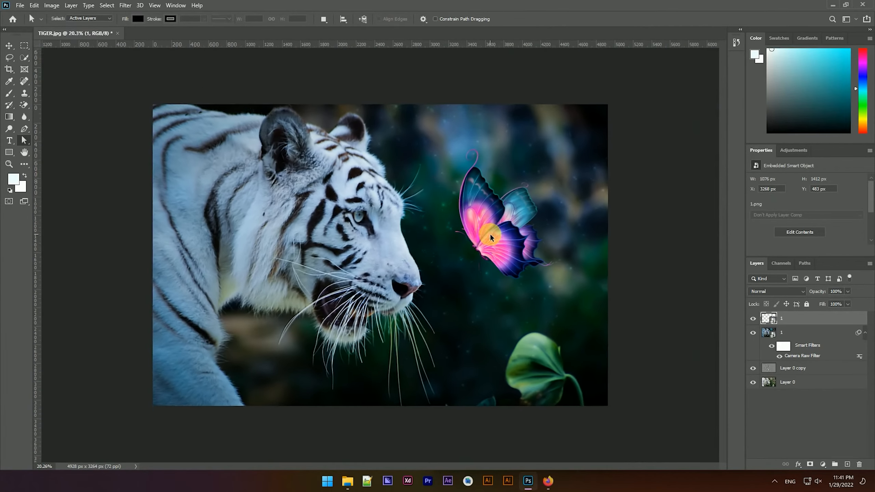
key("v")
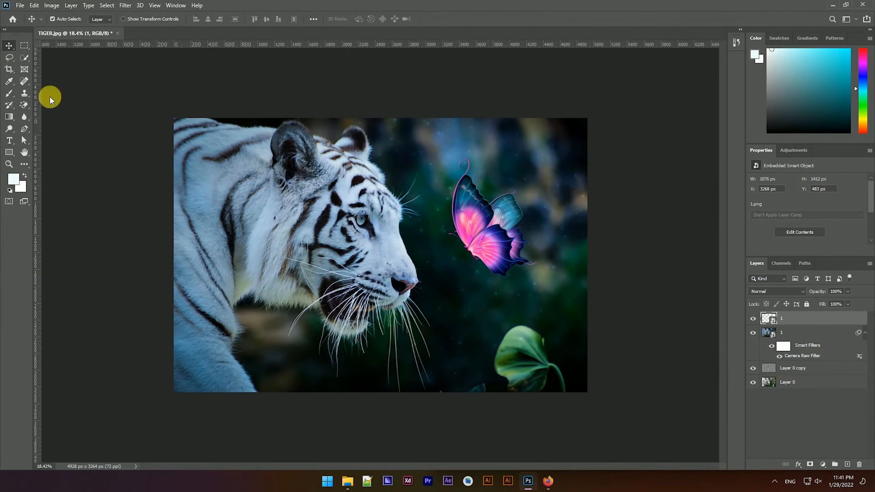
scroll(507, 231, "up", 3)
scroll(503, 234, "down", 2)
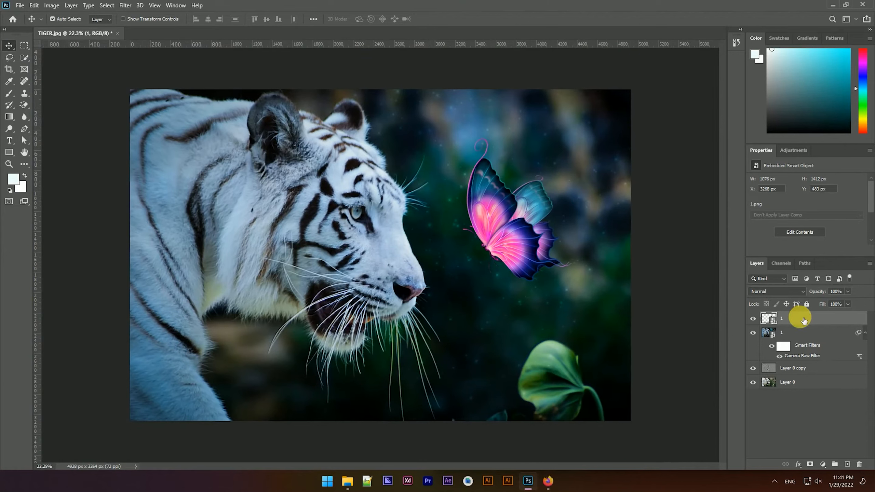
key("ctrl+j")
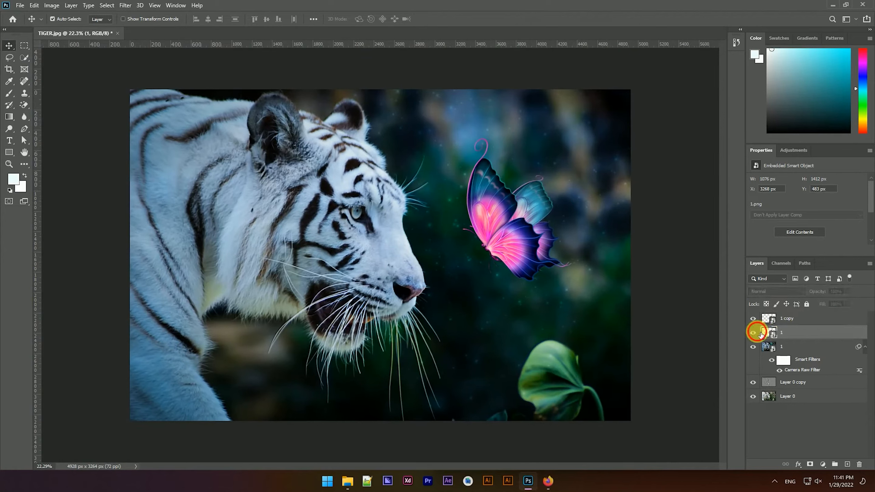
left_click(753, 333)
left_click(755, 333)
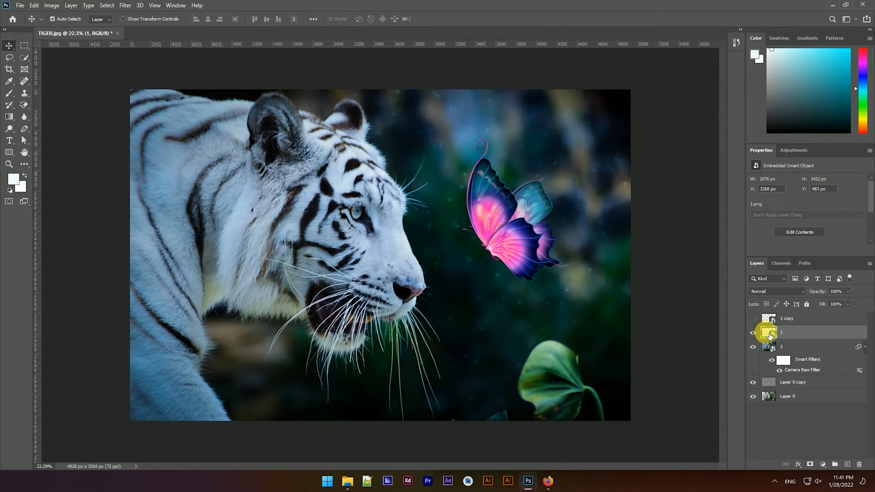
- Apply a Gaussian Blur with a radius of 159.0 pixels to the lower butterfly layer
left_click(128, 7)
mouse_move(139, 107)
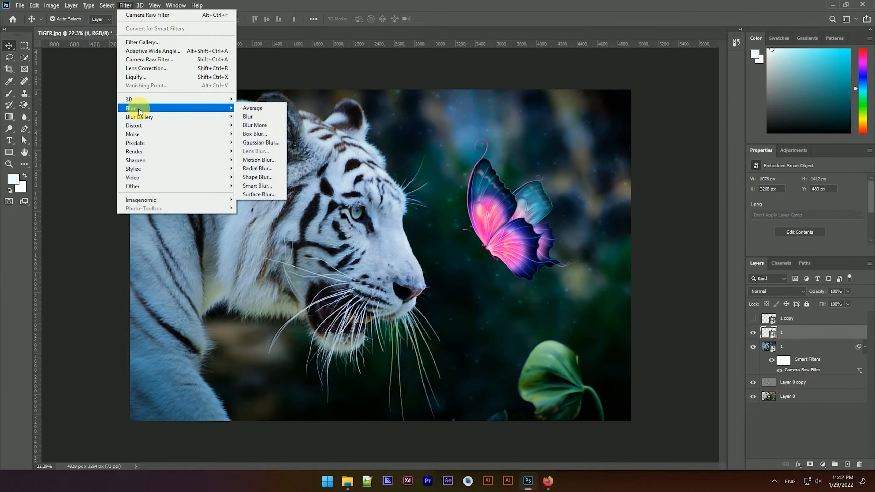
left_click(264, 142)
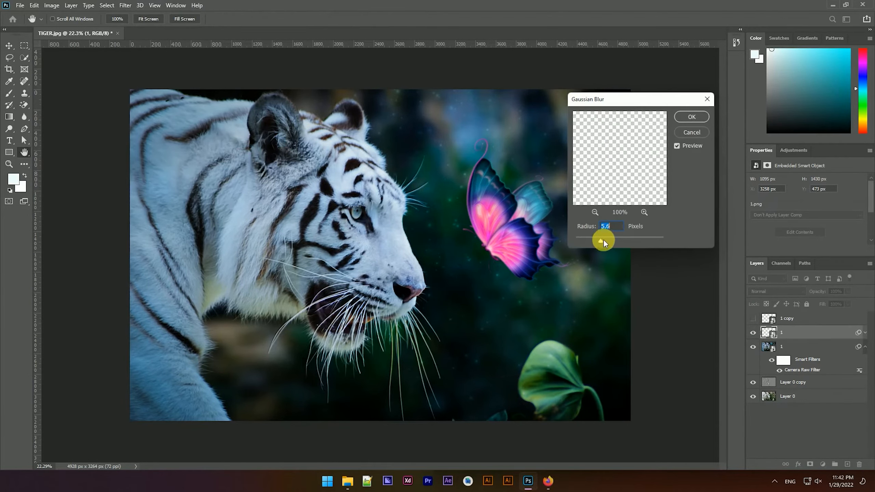
left_click_drag(618, 240, 641, 241)
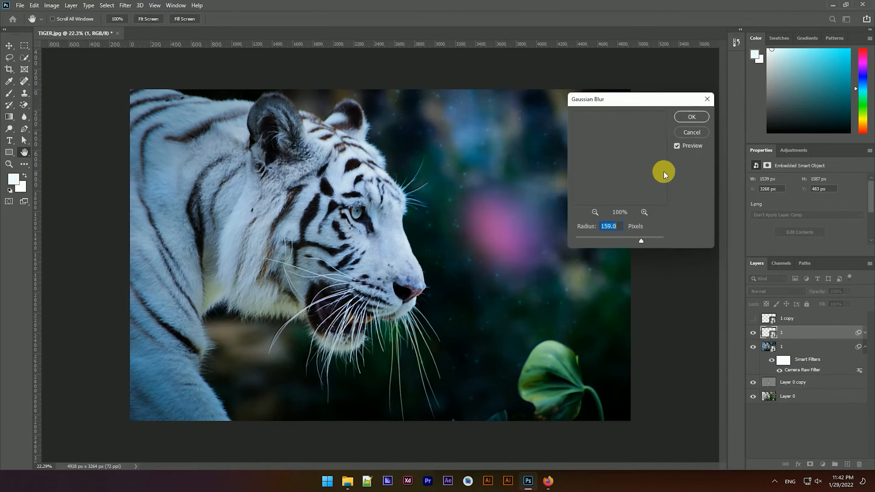
left_click(688, 117)
key("v")
- Set the blurred butterfly layer to Screen blending, show the sharp copy again and compare the glow on and off
left_click(768, 291)
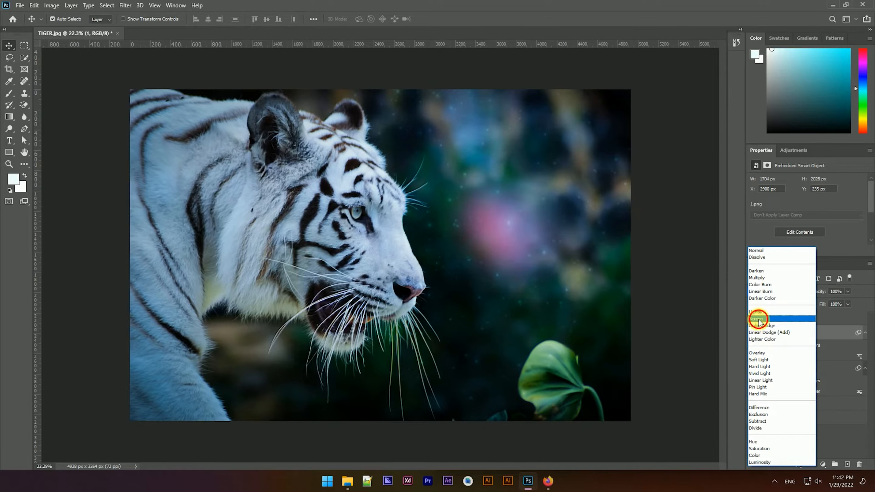
left_click(761, 320)
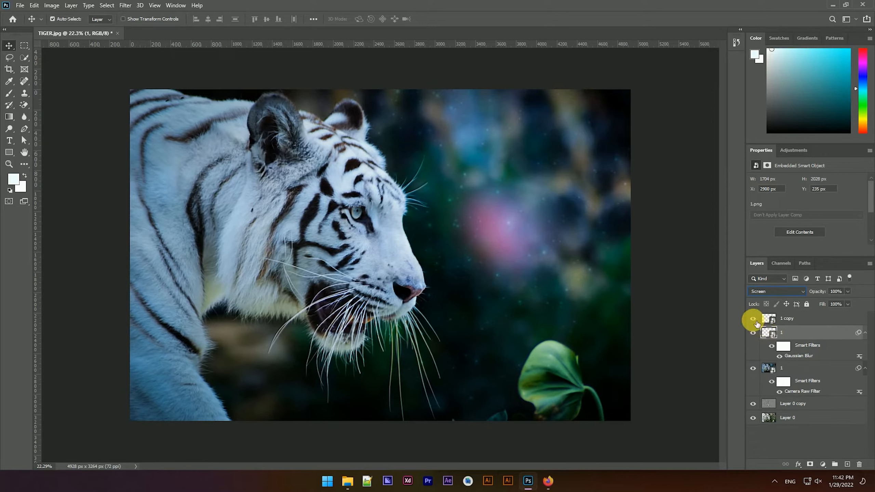
left_click(754, 320)
left_click(753, 333)
left_click(753, 333)
- Enlarge the blurred butterfly layer to about 1447% around the sharp butterfly
key("ctrl+t")
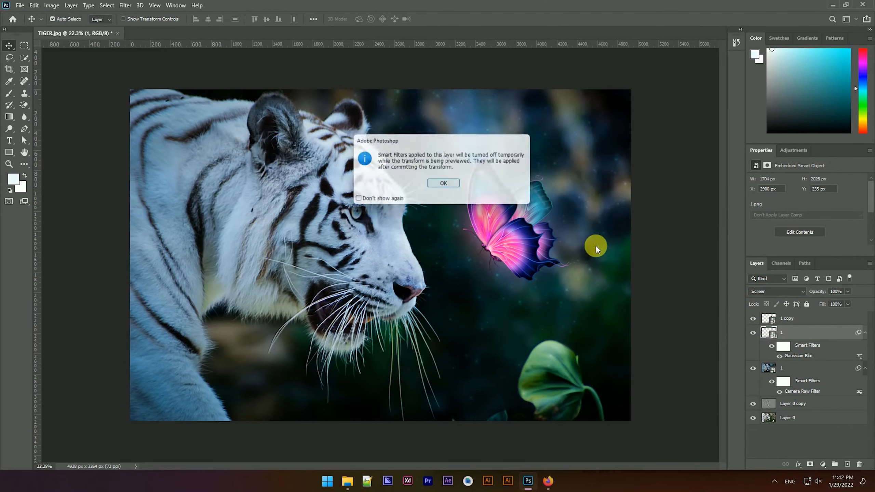
left_click(461, 238)
left_click_drag(585, 224, 631, 232)
left_click(436, 19)
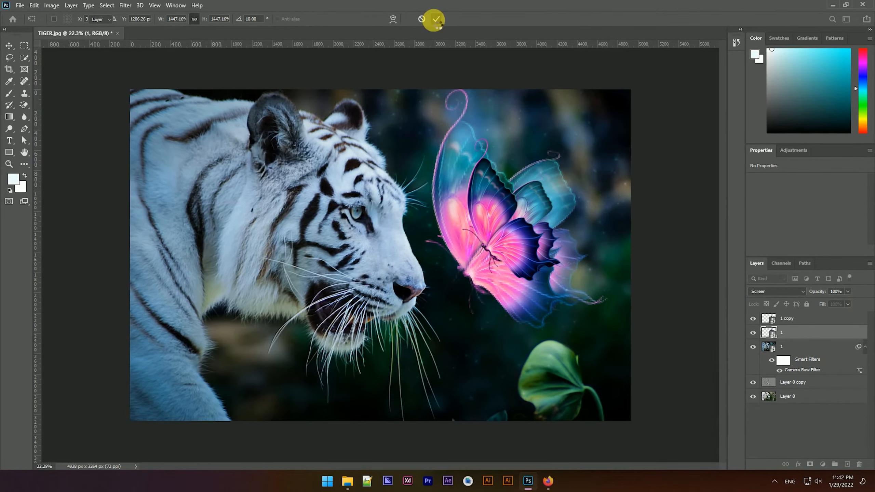
- Change the blurred butterfly layer's blend mode to Overlay
scroll(549, 180, "down", 2)
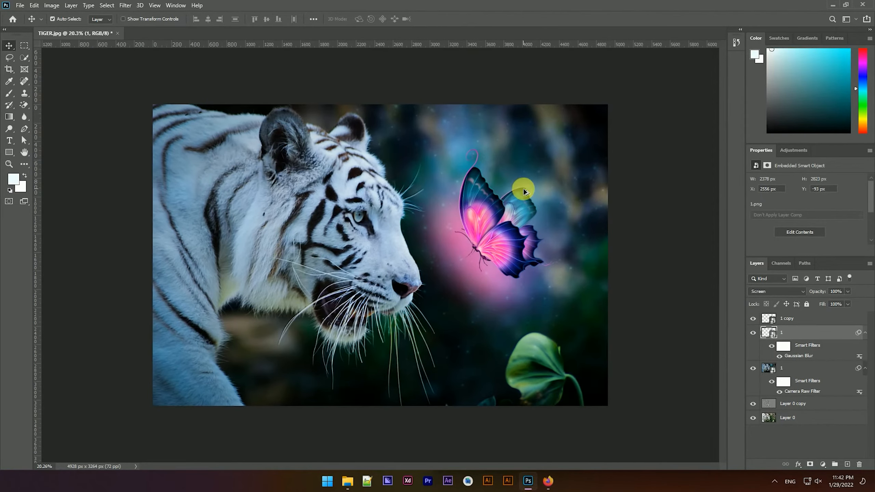
left_click(770, 291)
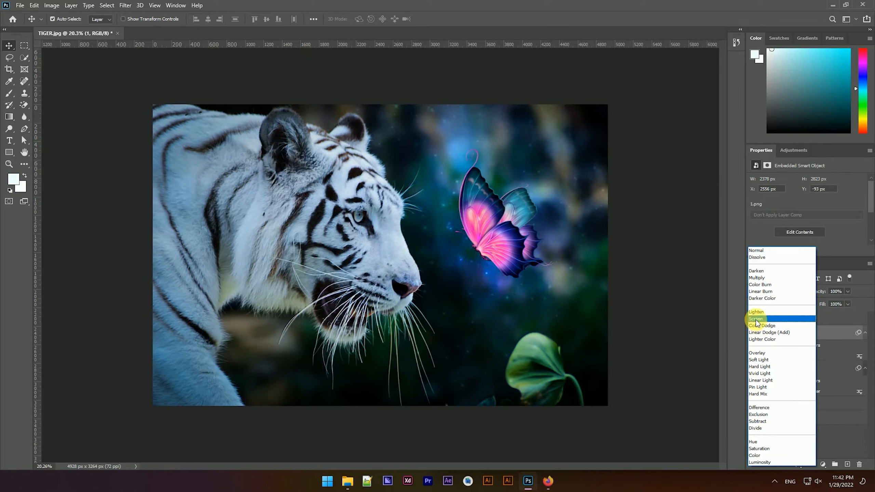
left_click(754, 353)
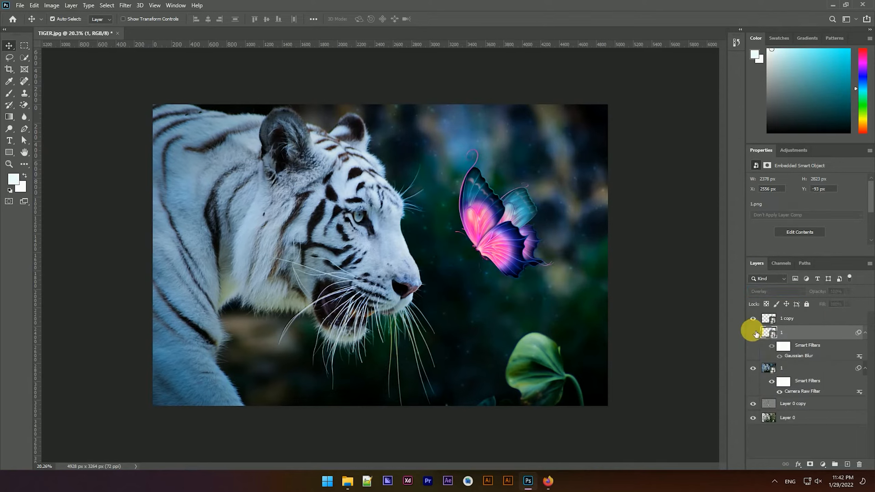
- Enlarge the blurred butterfly glow to about 1756% and shift it slightly down behind the sharp butterfly
key("ctrl+t")
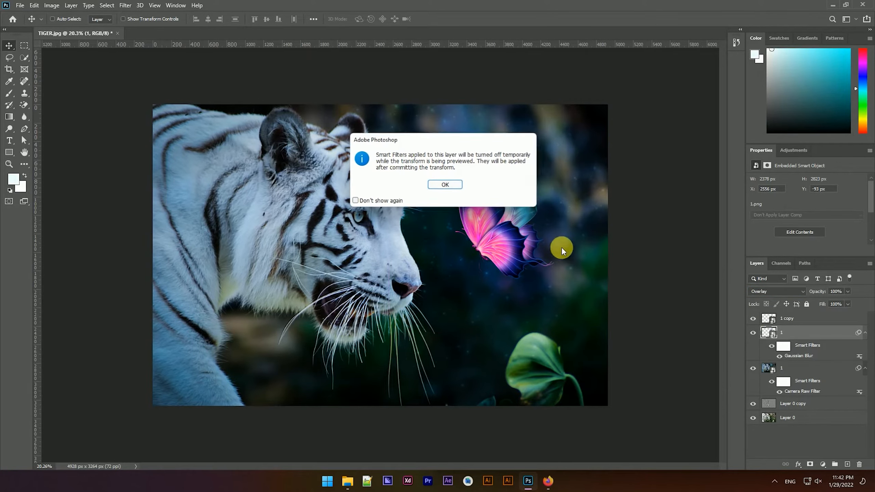
left_click(458, 185)
left_click_drag(609, 234, 629, 240)
left_click_drag(568, 215, 577, 226)
left_click(436, 19)
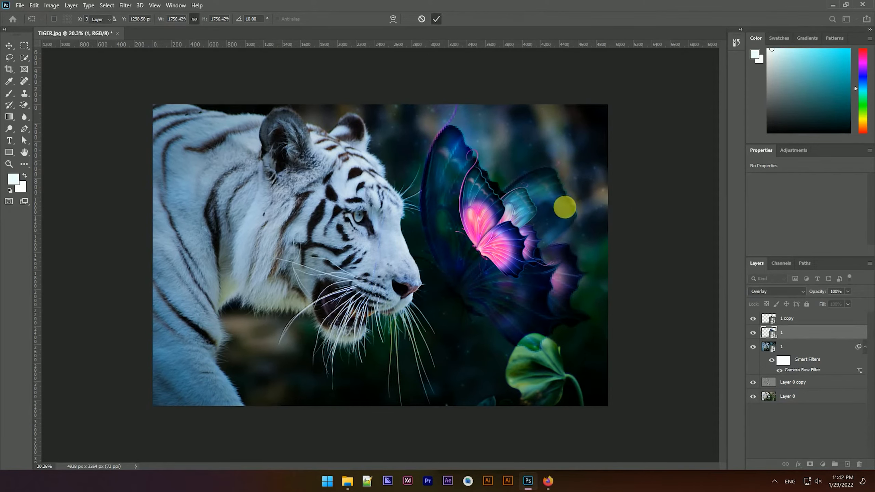
- Place the flashing-star image from the IMAGE folder over the butterfly, scaled to about 400%
scroll(545, 231, "up", 5)
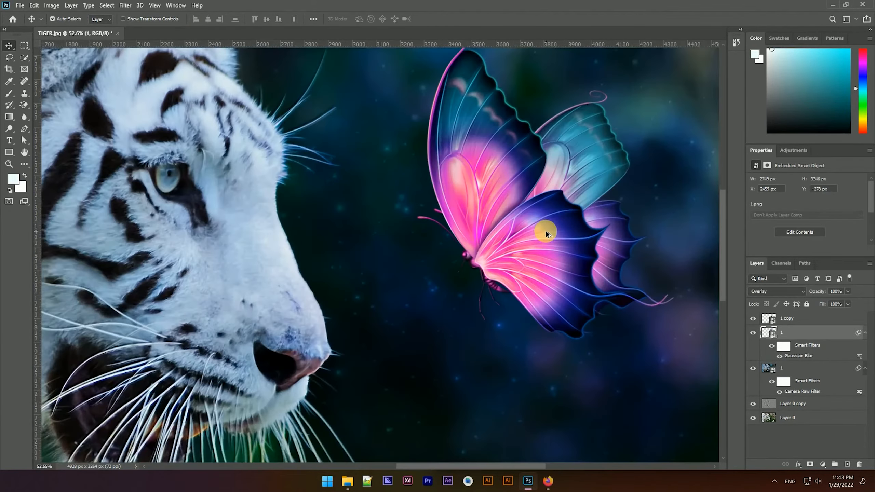
scroll(543, 229, "down", 4)
scroll(461, 235, "down", 2)
scroll(462, 232, "up", 1)
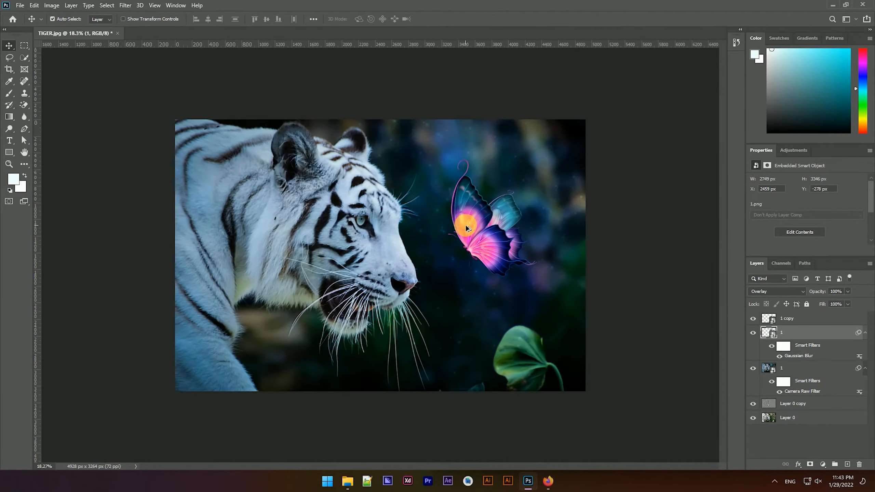
left_click(348, 482)
left_click(830, 94)
left_click_drag(814, 104, 398, 243)
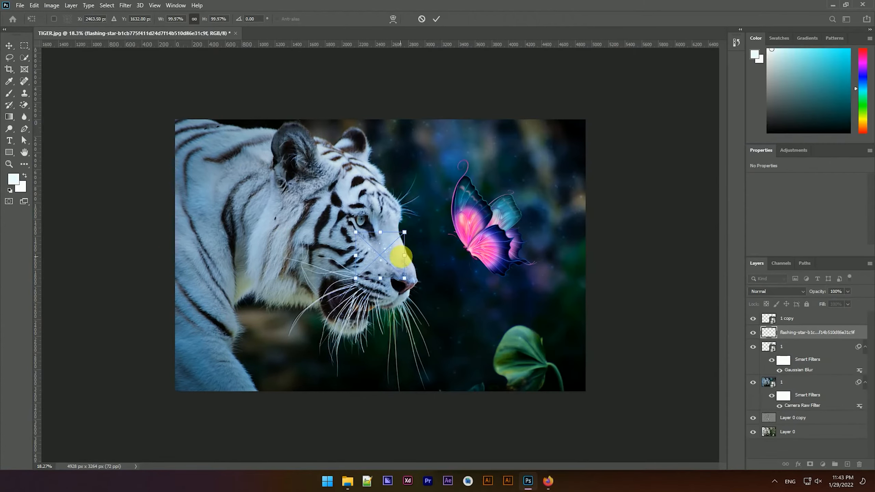
left_click_drag(464, 271, 489, 271)
left_click_drag(426, 249, 509, 235)
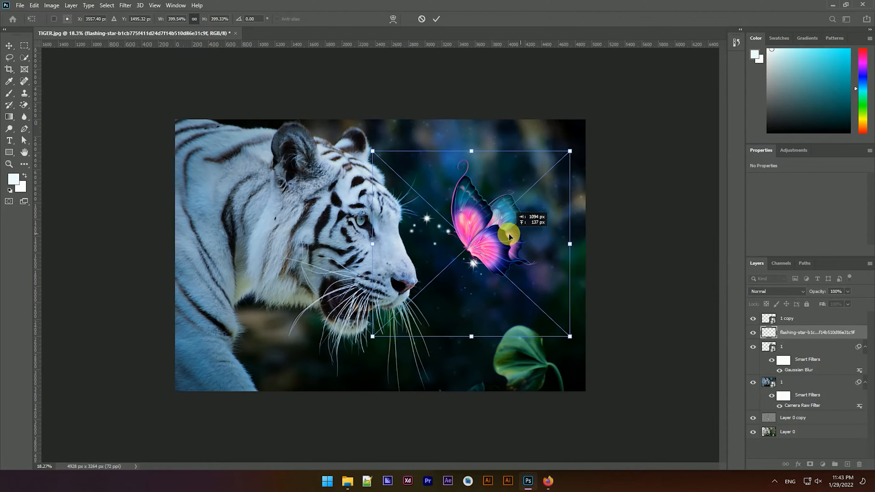
left_click(436, 21)
- Move the flashing-star layer above the butterfly copy, enlarge it to about 695% and rotate it about -11 degrees
left_click_drag(788, 336, 788, 310)
key("ctrl")
key("ctrl+t")
left_click_drag(582, 244, 621, 250)
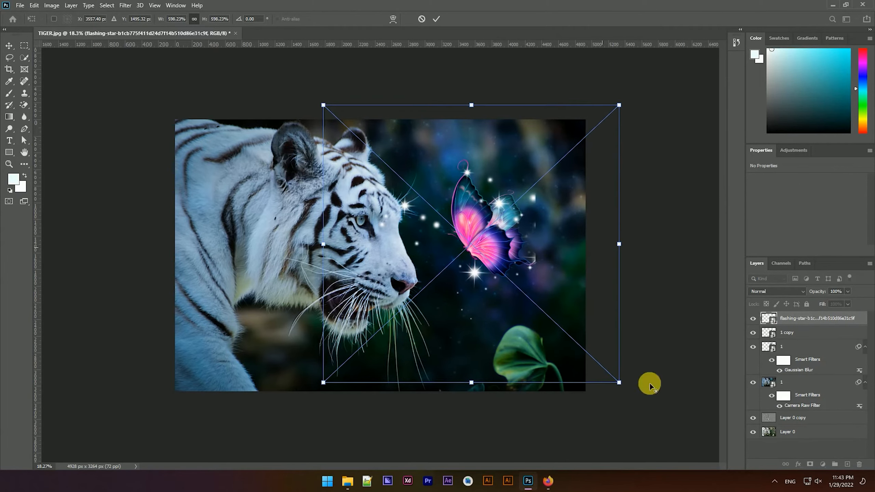
left_click_drag(635, 397, 640, 358)
left_click_drag(484, 250, 497, 266)
left_click_drag(631, 227, 654, 221)
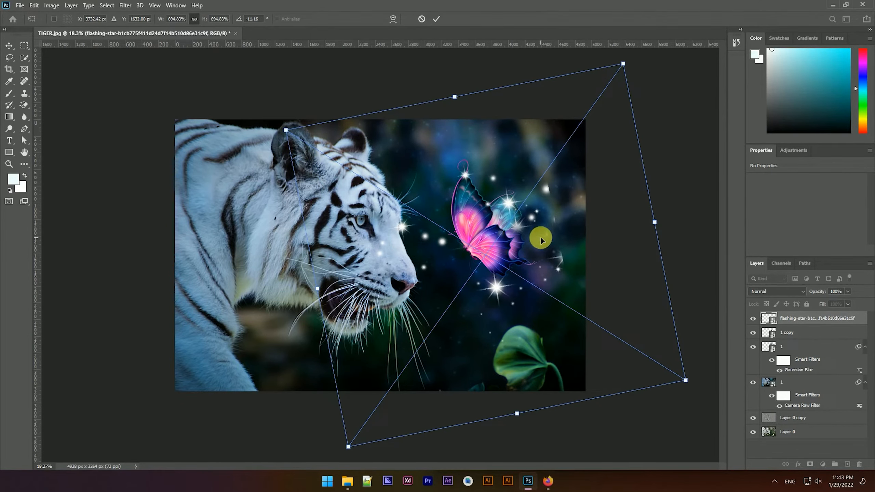
left_click(440, 15)
- Add a layer mask to the flashing-star layer and keep black (000000) as the foreground colour
scroll(552, 192, "up", 3)
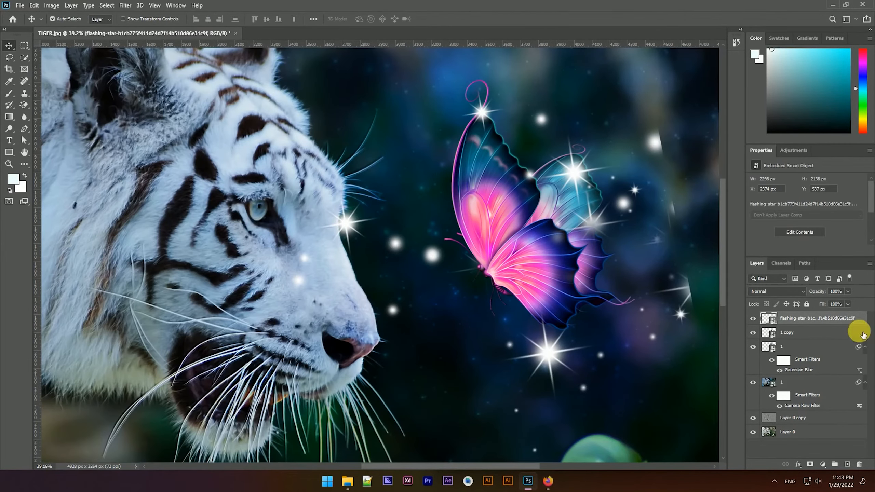
left_click(814, 464)
scroll(580, 215, "up", 5)
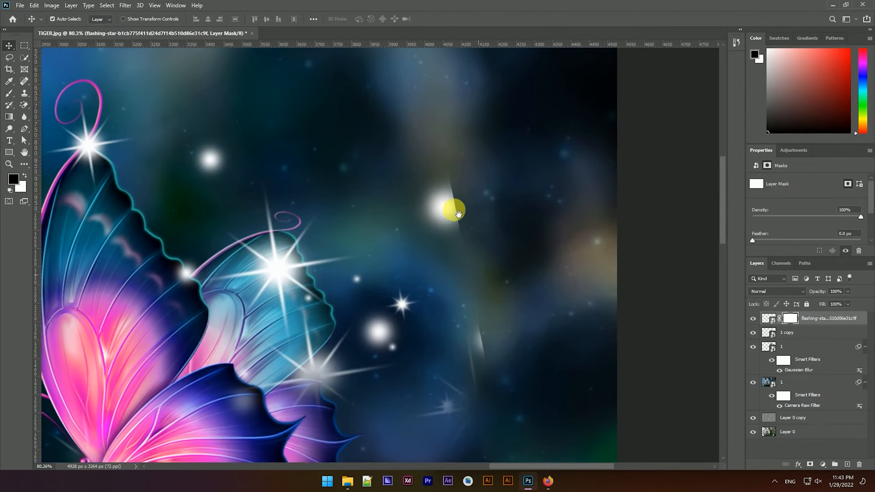
scroll(246, 193, "down", 3)
left_click(14, 179)
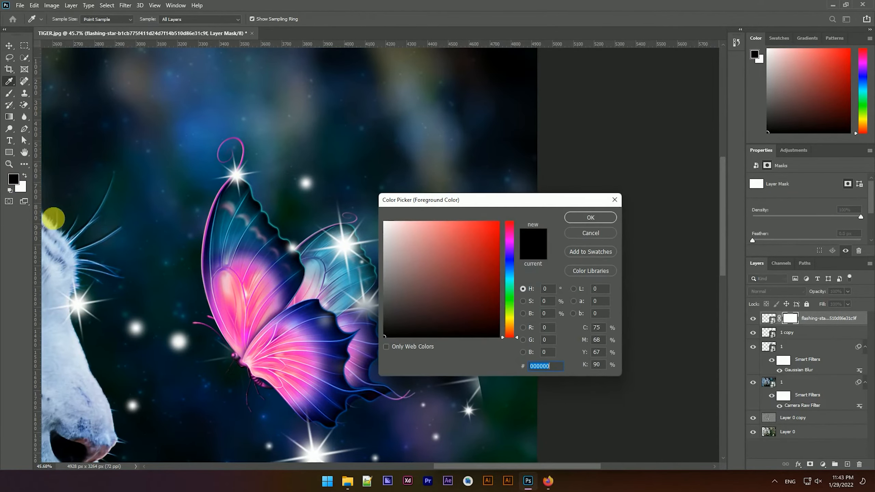
left_click(589, 217)
- Paint out the stars' cut-off edge beside the butterfly on the mask with a large soft brush at 47% opacity and 66% flow
key("b")
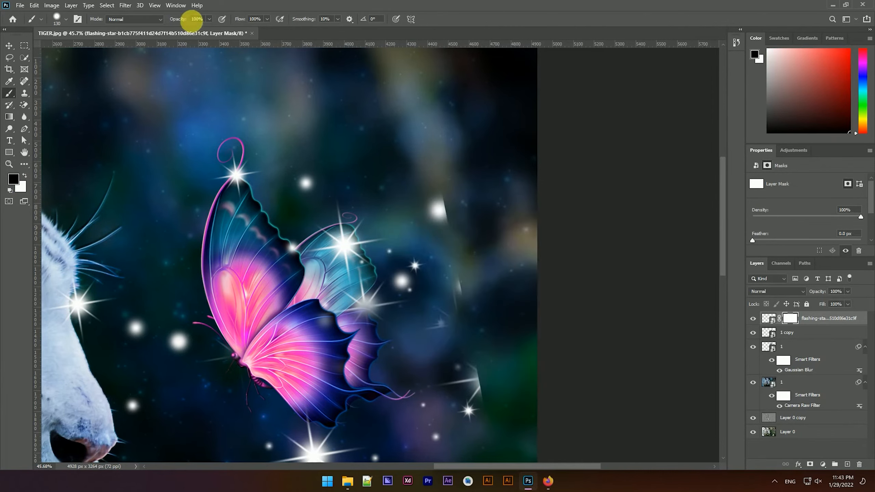
left_click_drag(231, 22, 229, 22)
left_click_drag(348, 163, 330, 53)
mouse_move(402, 155)
left_mouse_down()
mouse_move(395, 138)
mouse_move(426, 142)
left_mouse_up()
mouse_move(448, 180)
left_mouse_down()
mouse_move(460, 220)
mouse_move(451, 242)
mouse_move(463, 241)
mouse_move(475, 313)
mouse_move(445, 182)
mouse_move(463, 288)
mouse_move(455, 276)
mouse_move(482, 413)
left_mouse_up()
- Set the flashing-star layer's blending mode to Overlay
scroll(478, 254, "down", 3)
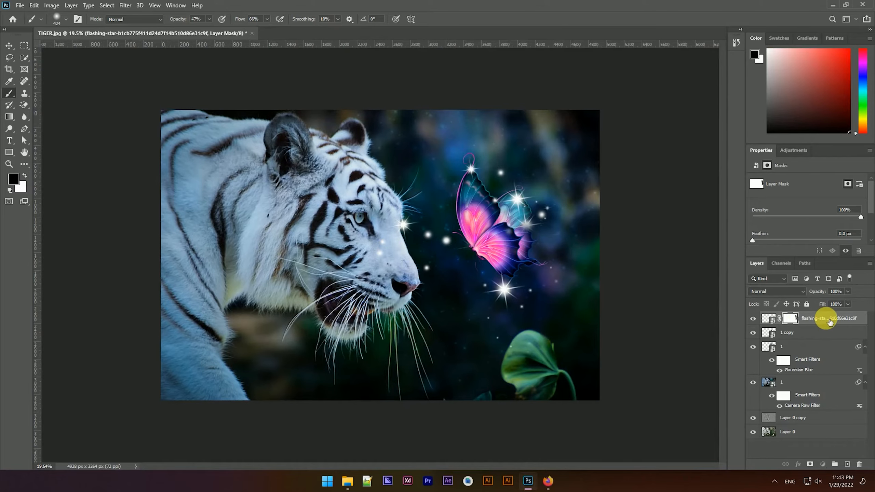
left_click(830, 321)
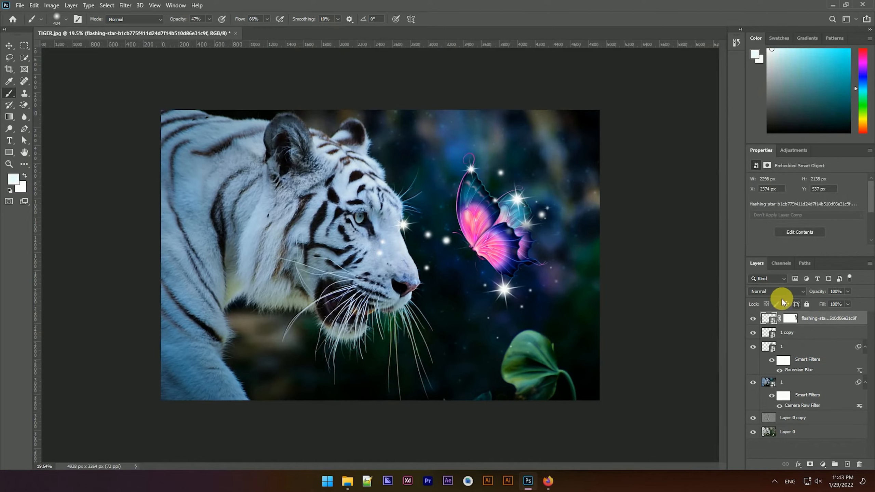
left_click(777, 291)
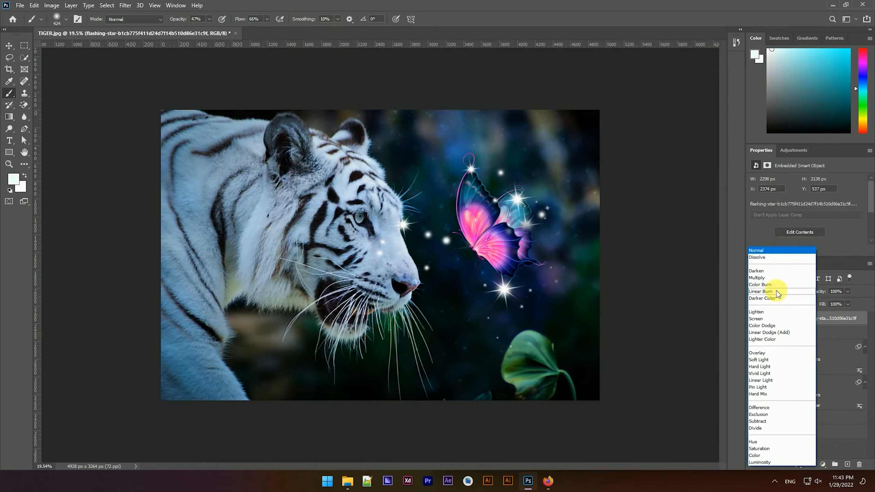
left_click(760, 353)
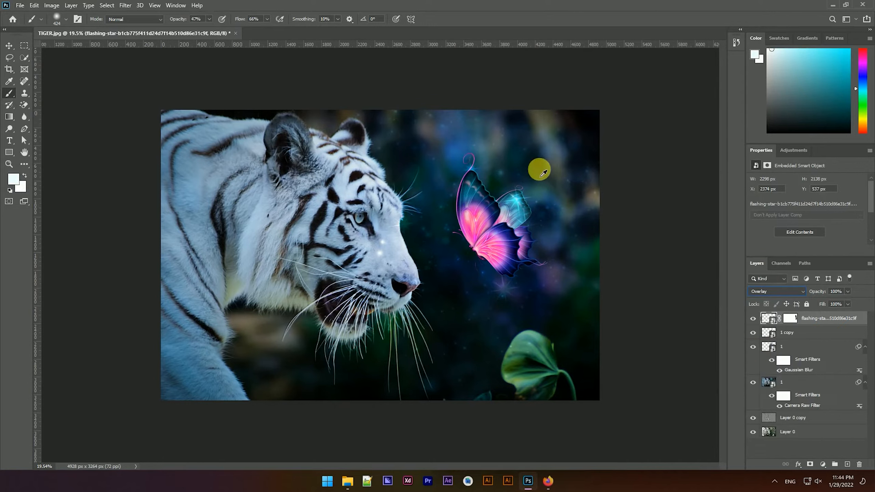
- Examine up close how the star sparkles blend around the butterfly and the tiger's face
left_click(8, 46)
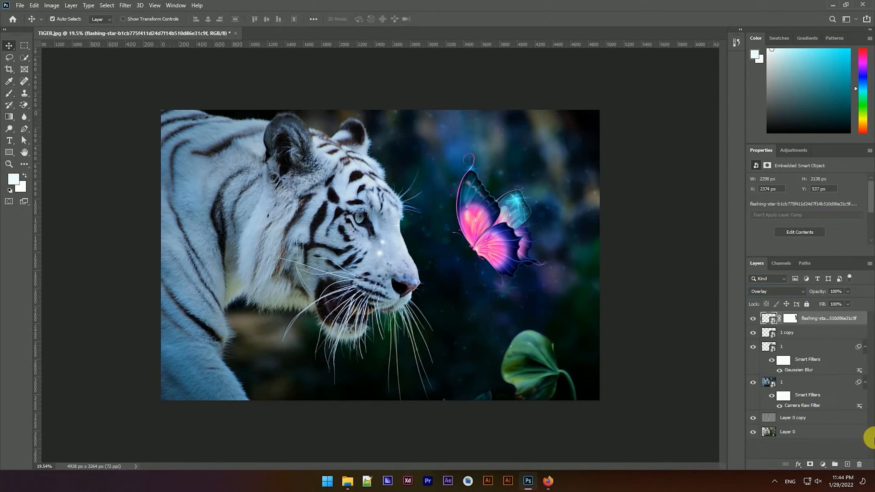
scroll(507, 205, "up", 5)
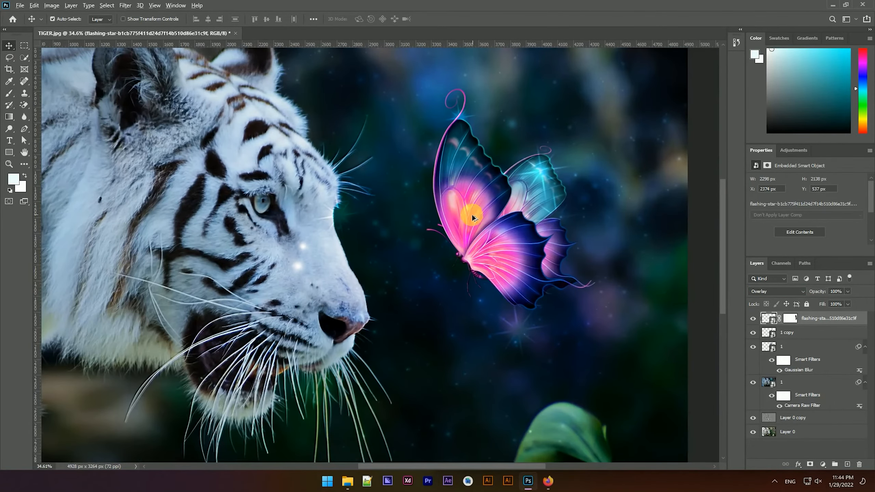
scroll(473, 215, "down", 7)
scroll(517, 232, "up", 7)
left_click_drag(535, 232, 508, 255)
scroll(505, 240, "down", 3)
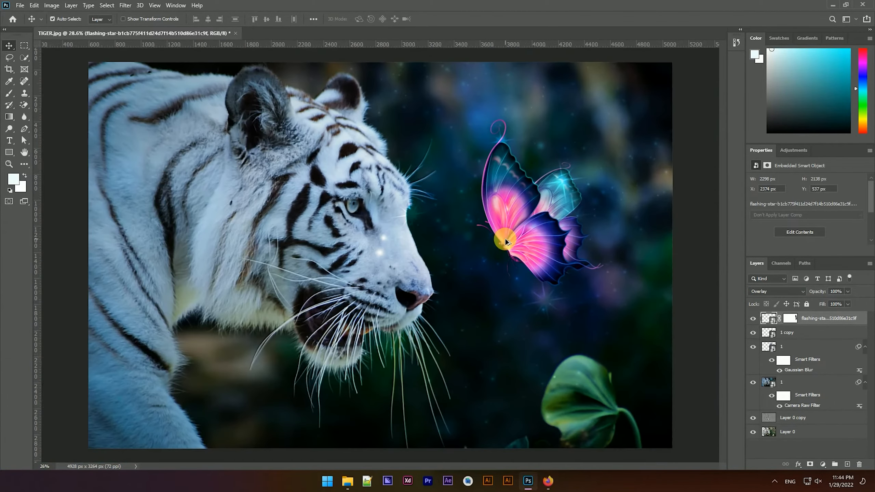
scroll(548, 263, "up", 4)
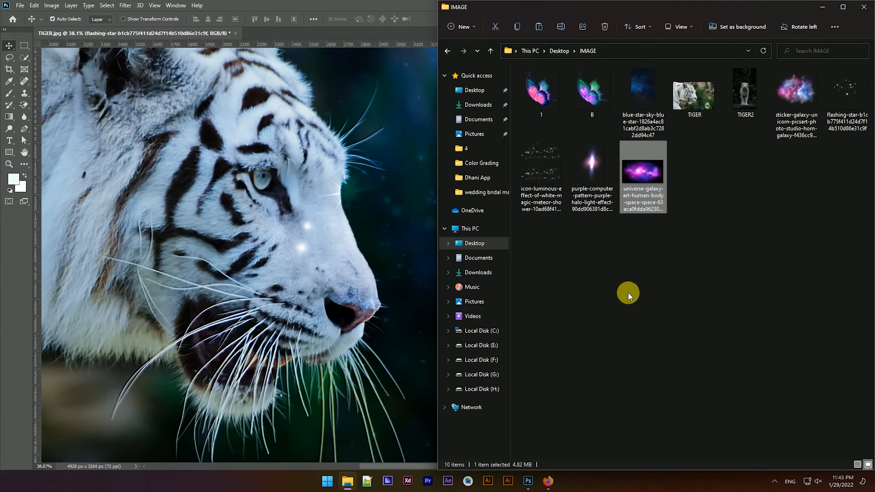
- Place the purple halo light-effect image from the IMAGE folder over the butterfly, enlarged to about 2338 px wide and tilted along its body
left_click(628, 292)
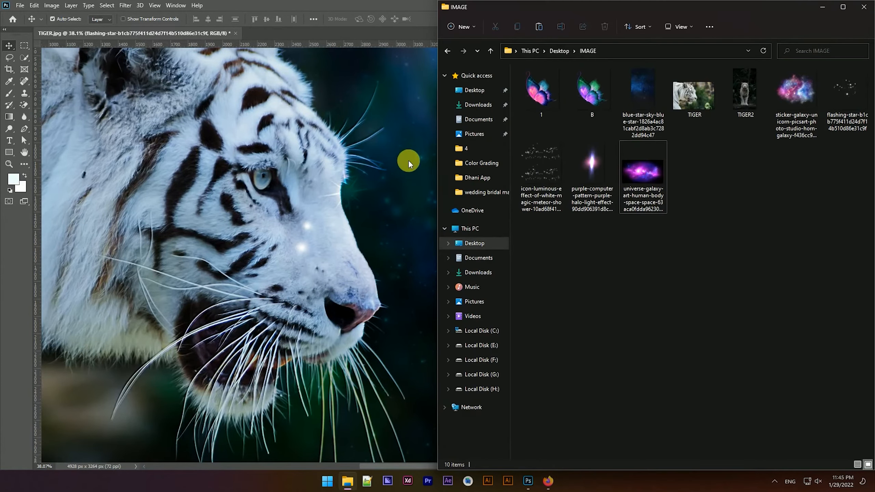
left_click(409, 160)
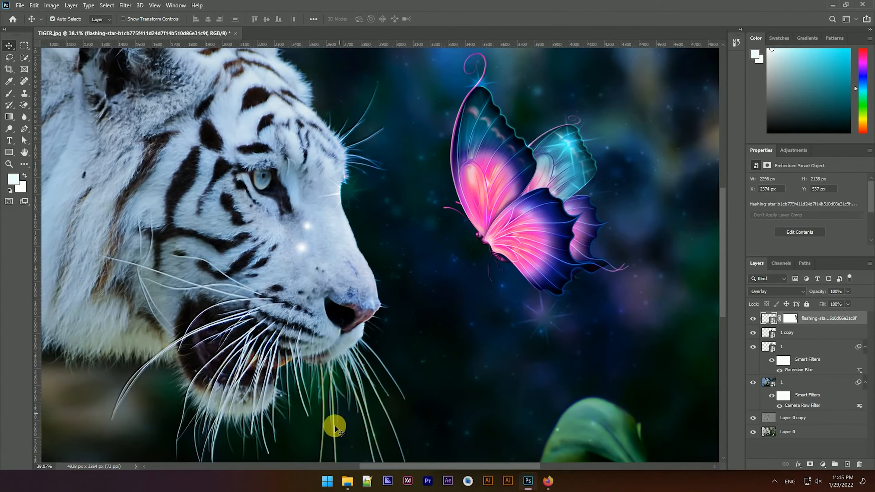
left_click(360, 482)
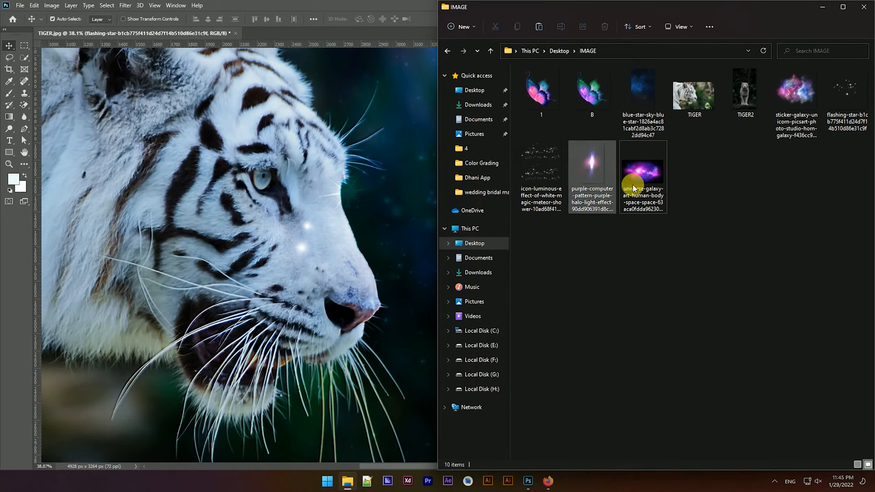
left_click_drag(589, 168, 414, 120)
scroll(421, 224, "down", 5)
left_click_drag(518, 127, 533, 183)
left_click_drag(408, 274, 492, 267)
left_click_drag(496, 403, 629, 317)
left_click(436, 19)
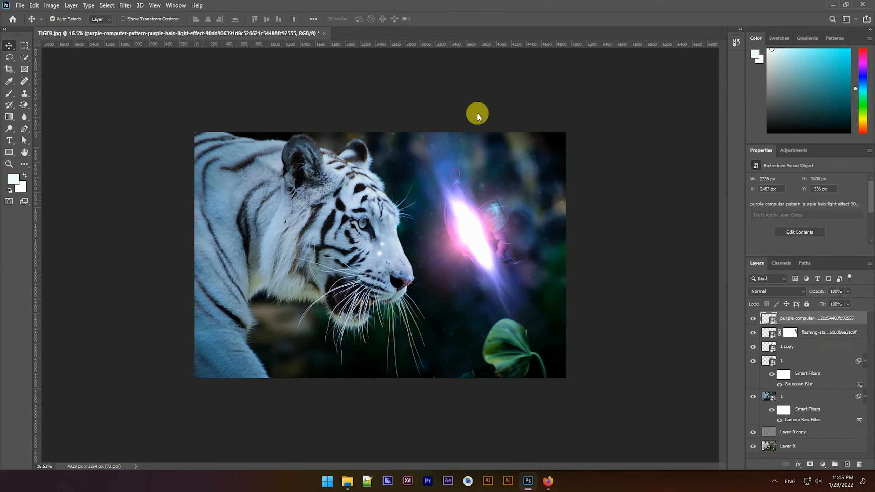
- Move the purple halo layer directly below the 1 copy butterfly layer
left_click_drag(785, 325, 789, 359)
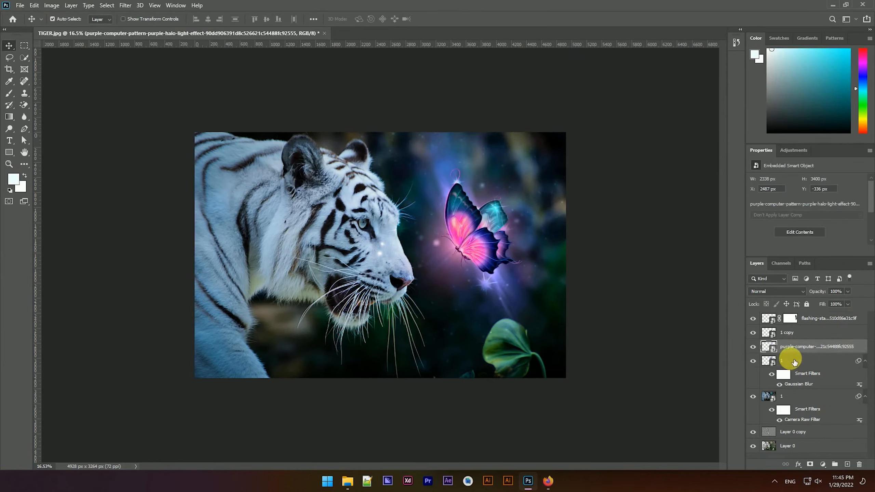
key("ctrl")
scroll(602, 254, "up", 6)
scroll(445, 199, "down", 3)
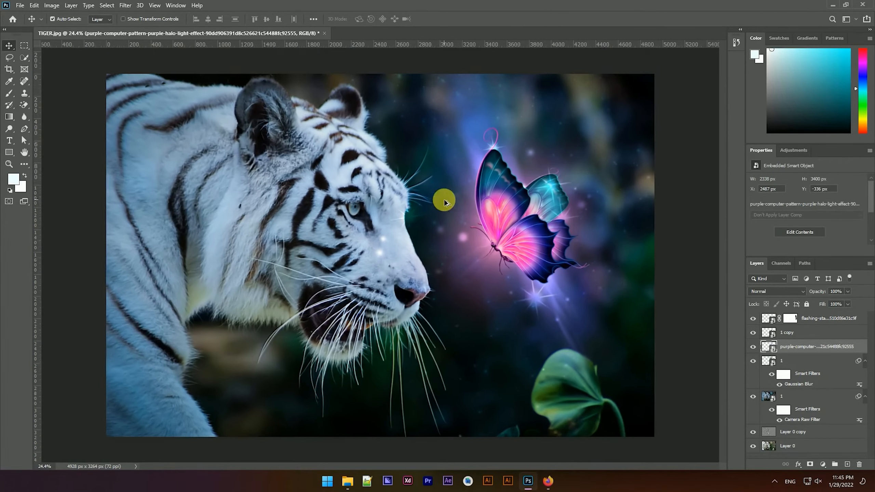
- Apply a Gaussian Blur with a radius of 447.3 pixels to the purple halo layer
left_click(125, 7)
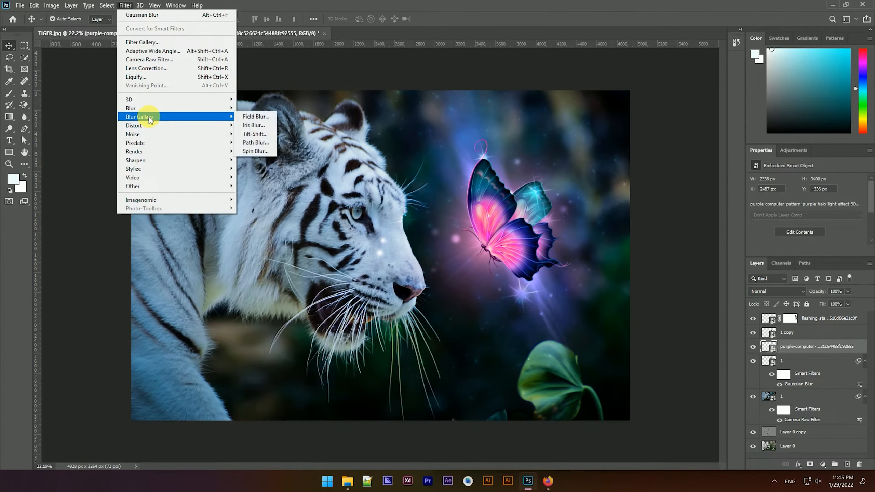
mouse_move(148, 109)
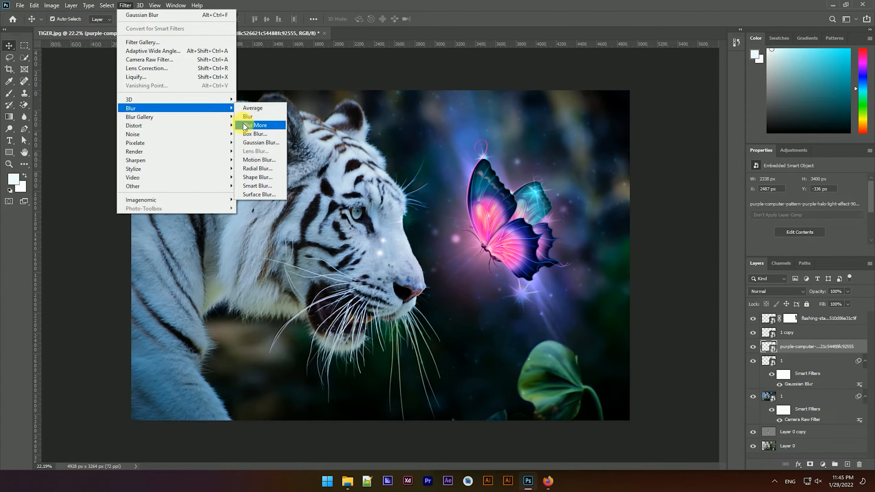
left_click(261, 142)
left_click_drag(638, 243, 652, 239)
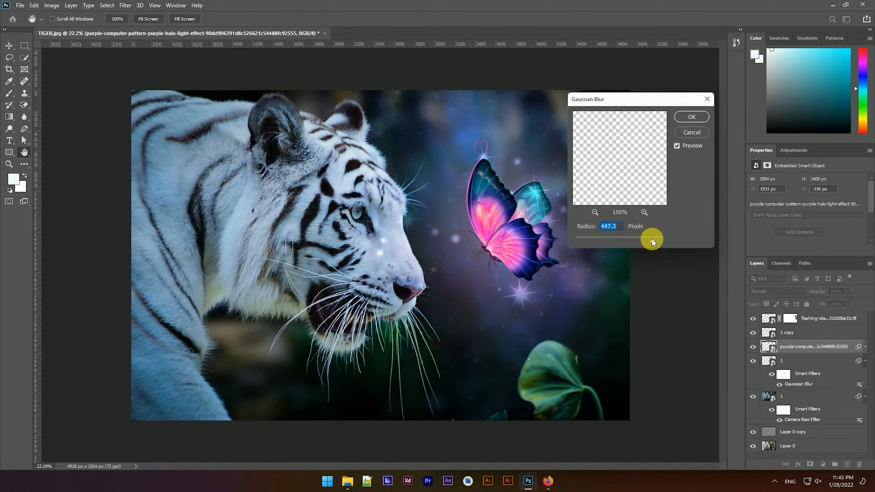
left_click(680, 118)
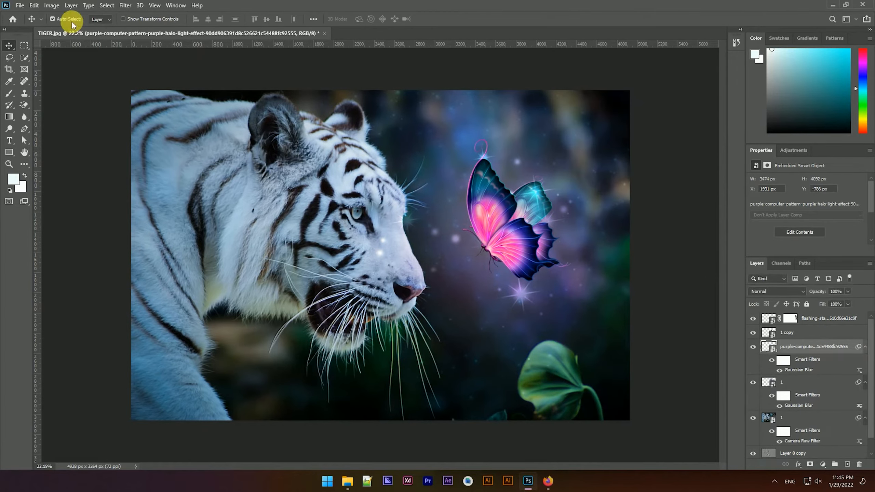
- Rasterize the blurred purple halo layer into a pixel layer
left_click(59, 5)
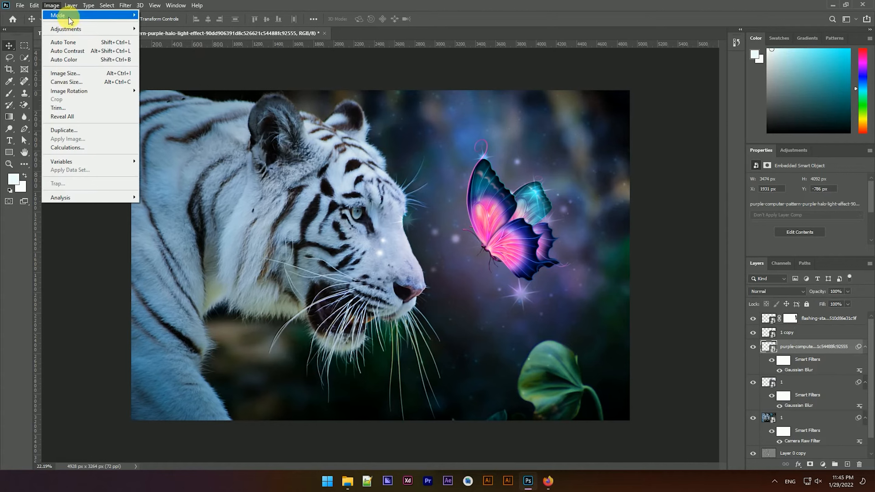
mouse_move(72, 30)
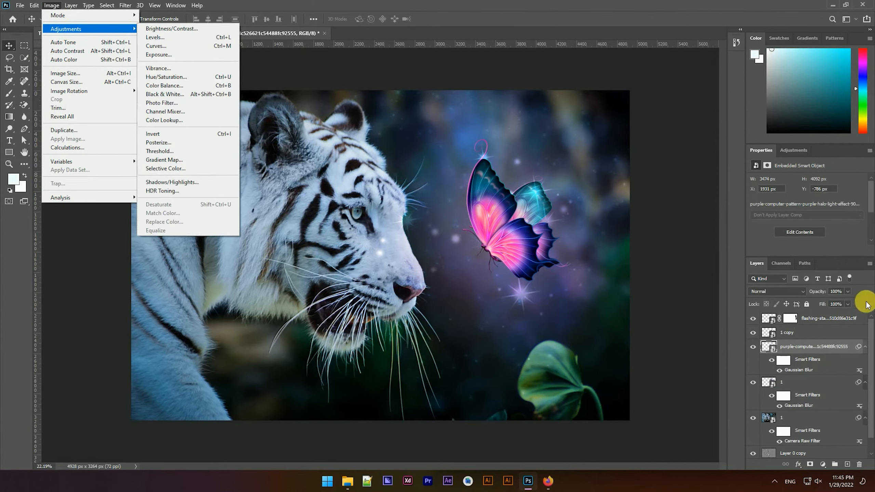
right_click(820, 343)
left_click(715, 246)
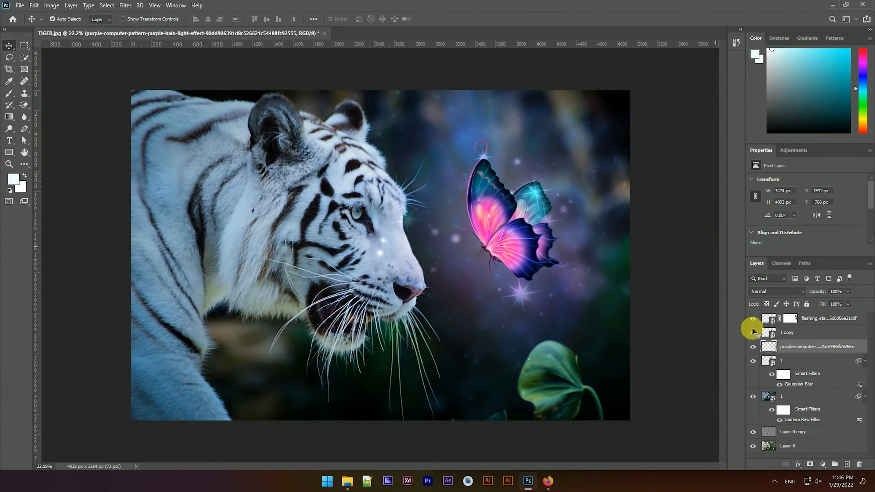
- Try Match Color on the purple halo layer using blurred butterfly layer 1 as source, with luminance 113, color intensity 121 and a raised fade
left_click(51, 5)
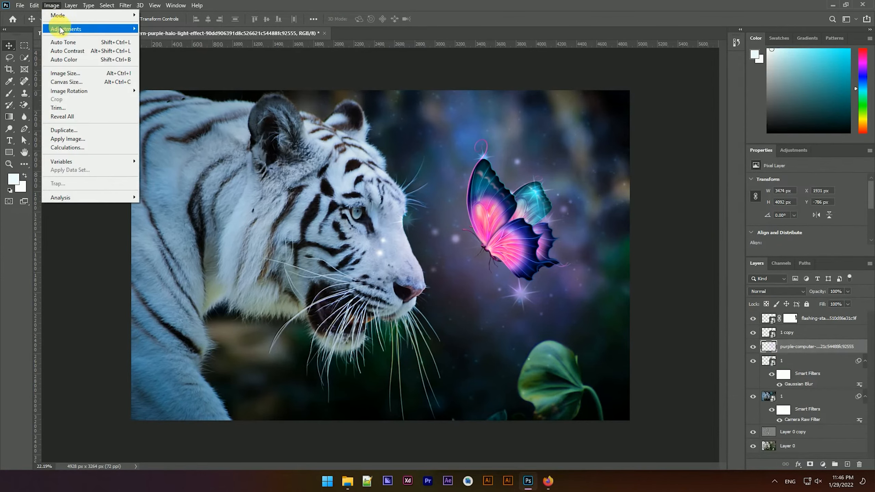
mouse_move(60, 28)
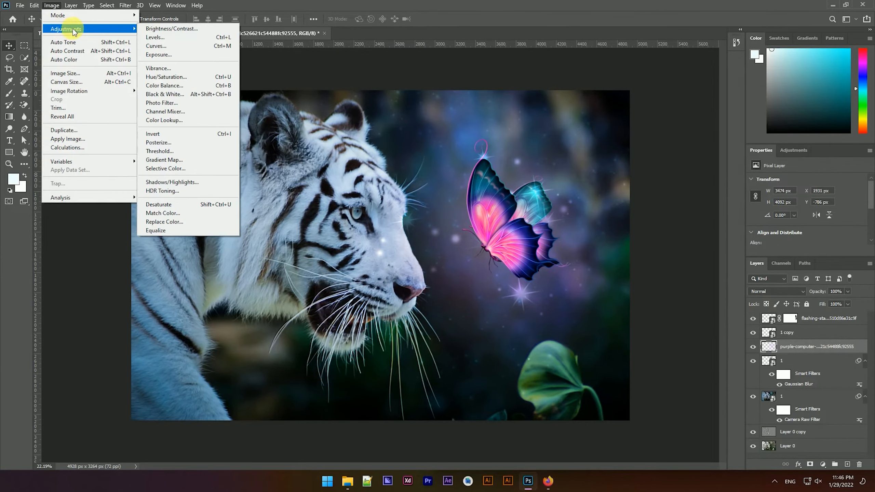
left_click(184, 212)
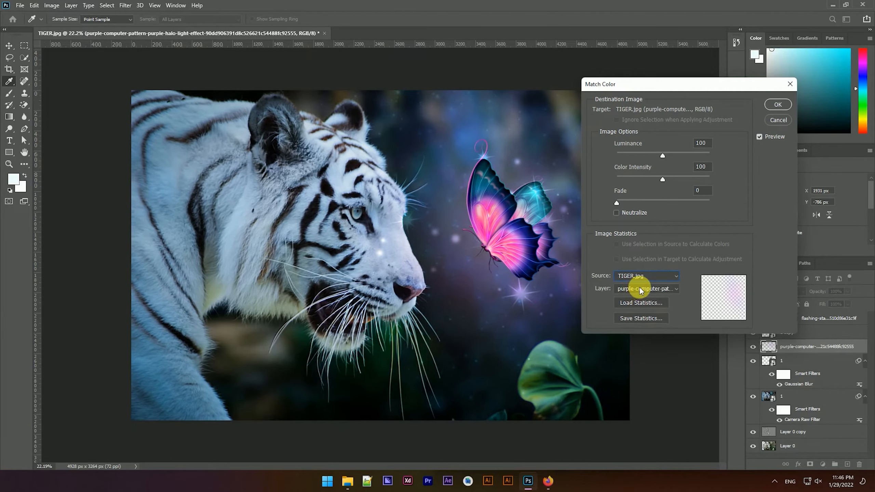
left_click(640, 287)
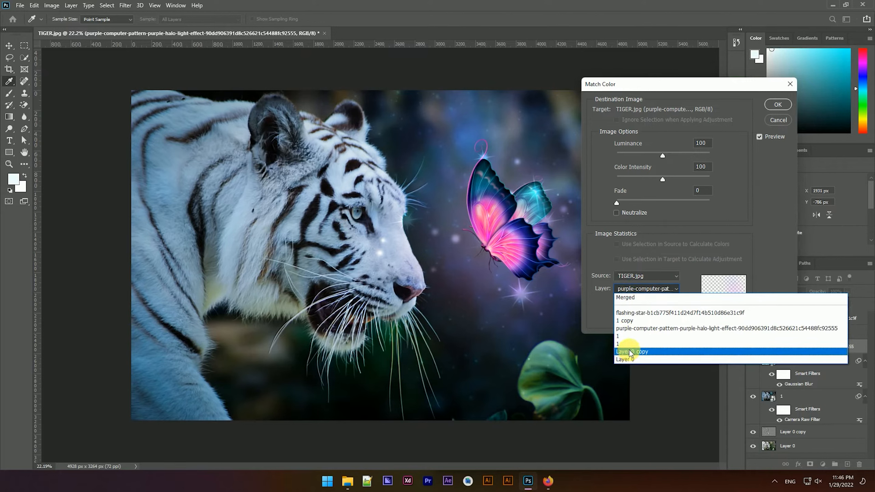
left_click(626, 337)
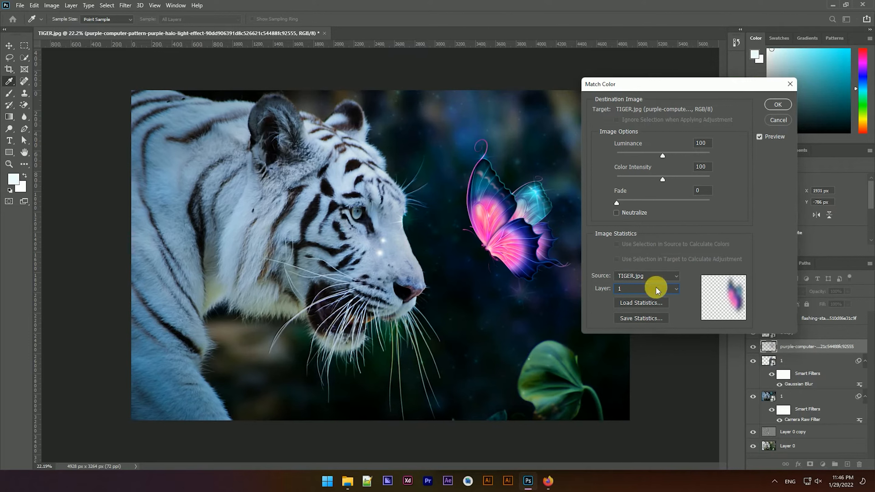
left_click_drag(663, 157, 673, 179)
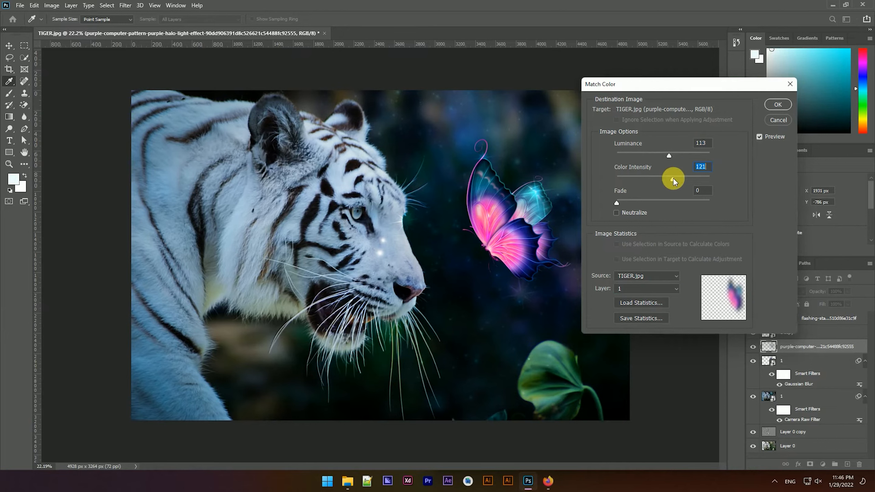
left_click_drag(617, 203, 669, 203)
left_click(775, 105)
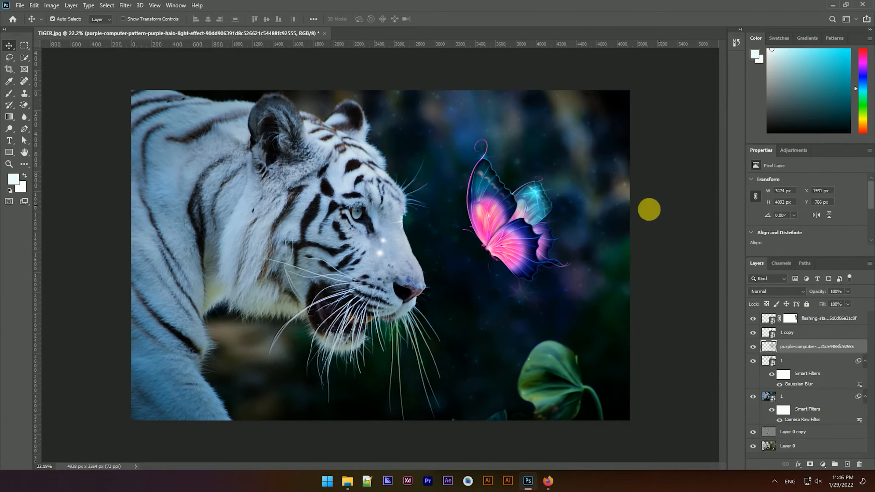
- Compare the composite with and without the purple halo layer by switching its visibility
left_click(753, 346)
left_click(753, 346)
left_click(753, 346)
left_click(753, 346)
left_click(753, 346)
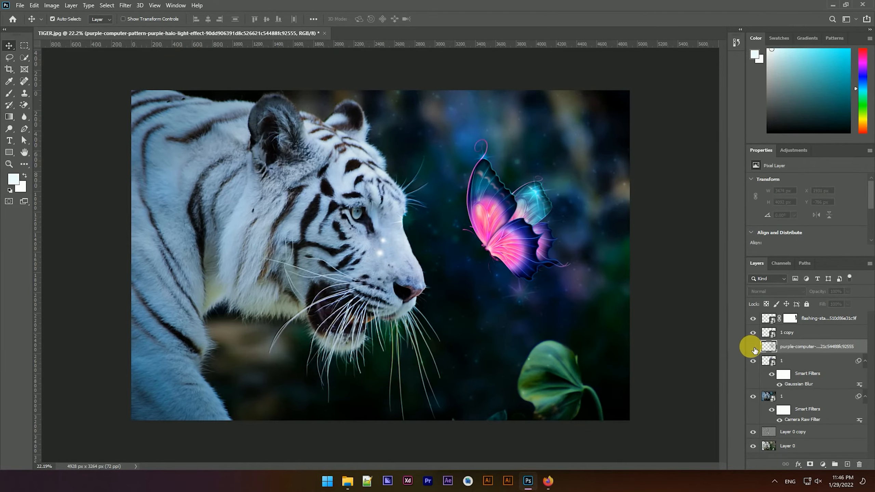
scroll(576, 202, "up", 7)
scroll(576, 203, "down", 5)
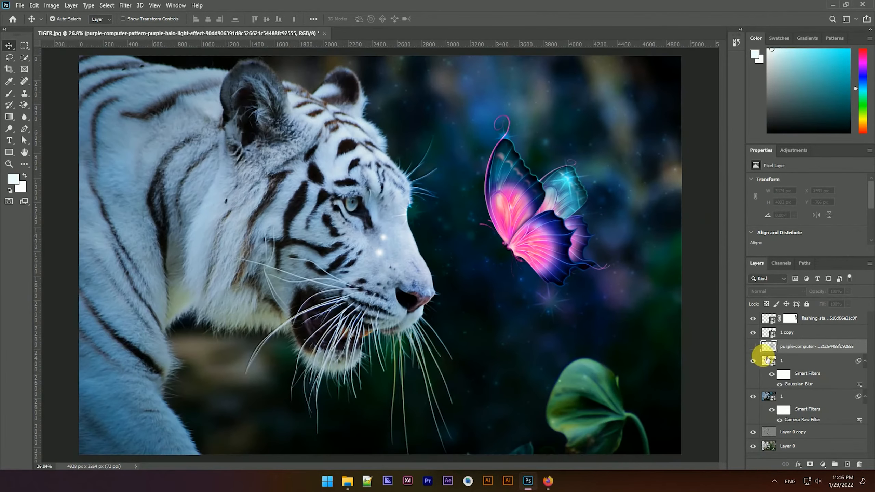
left_click(753, 346)
left_click(753, 347)
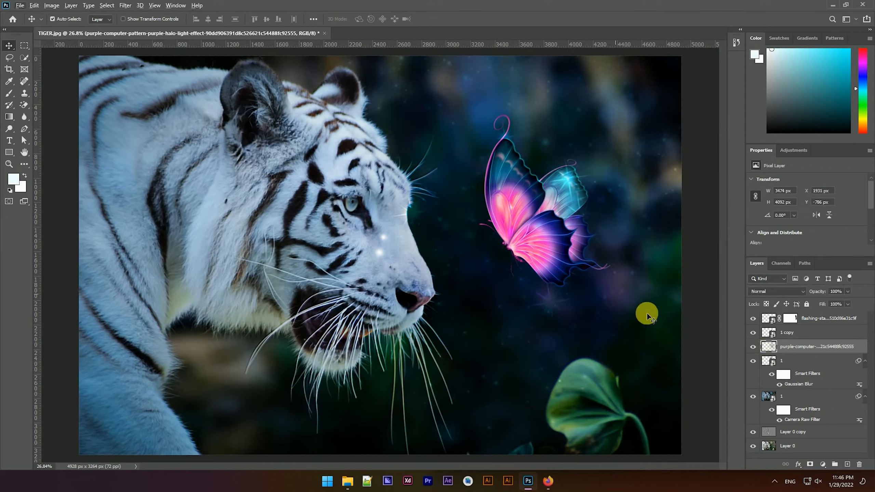
left_click(754, 351)
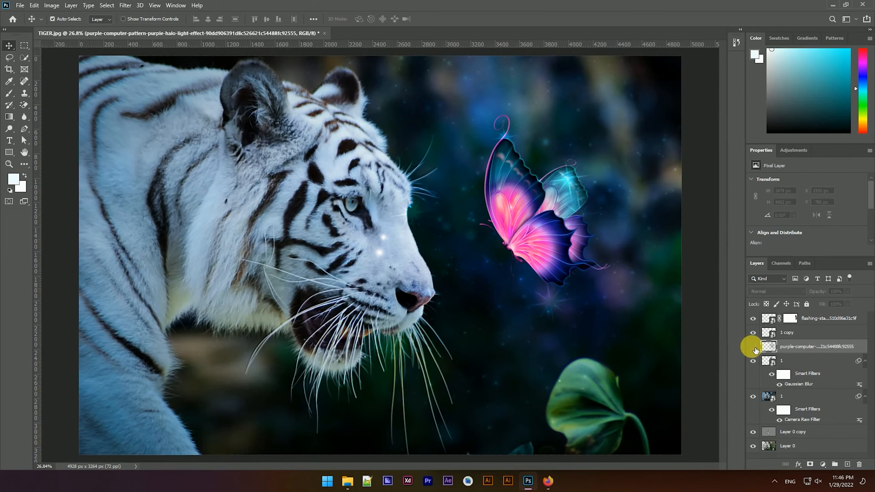
left_click(754, 347)
left_click(754, 347)
left_click(753, 347)
left_click(754, 347)
left_click(753, 347)
left_click(753, 347)
left_click(754, 346)
left_click(754, 347)
left_click(754, 347)
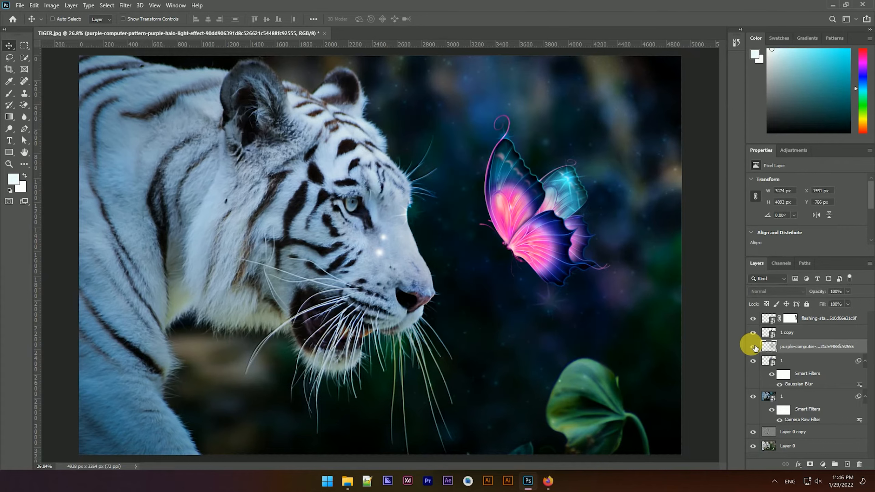
left_click(753, 346)
left_click(753, 346)
left_click(754, 347)
left_click(753, 347)
left_click(753, 346)
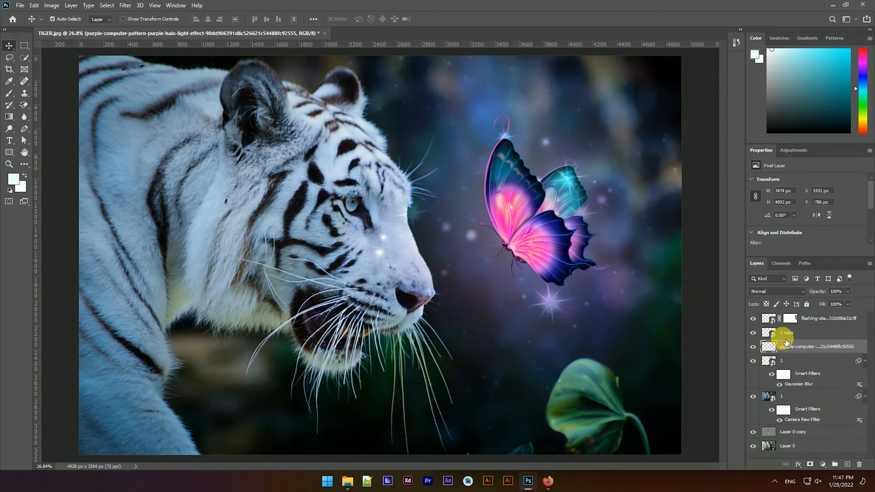
- Set the purple halo layer's blend mode to Overlay
left_click(763, 291)
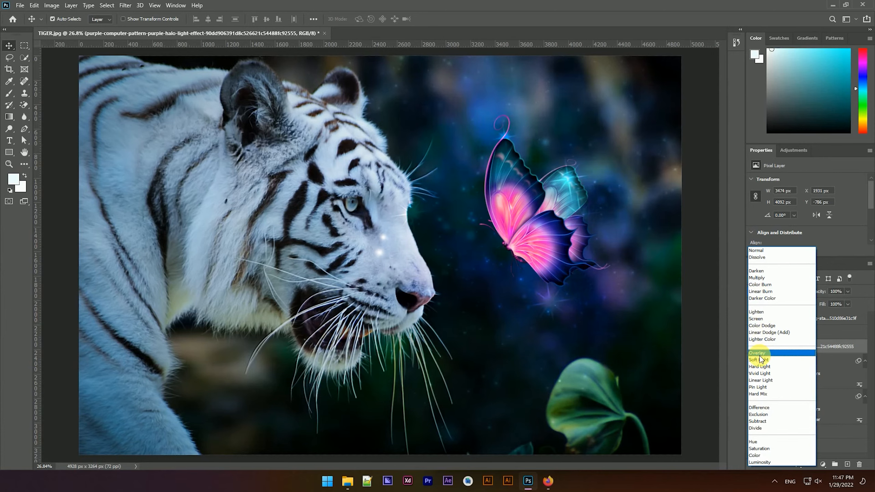
left_click(759, 355)
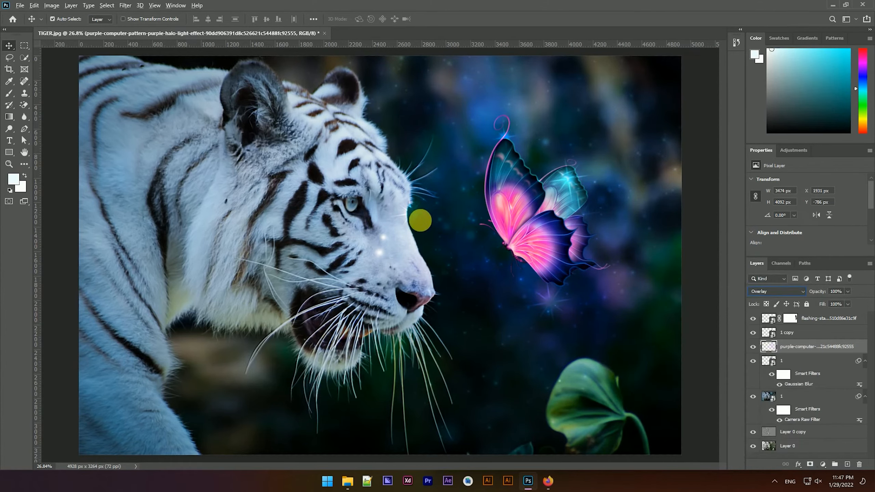
left_click(442, 231)
scroll(442, 231, "down", 5)
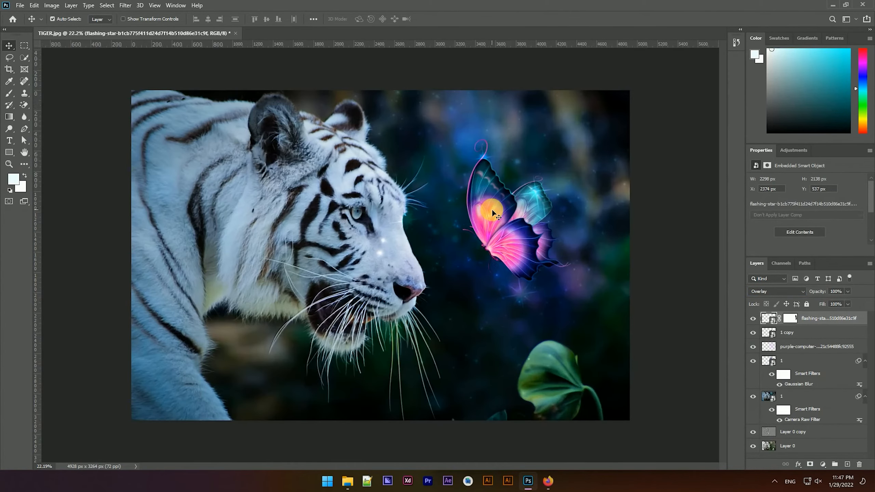
scroll(477, 207, "up", 2)
scroll(477, 204, "down", 1)
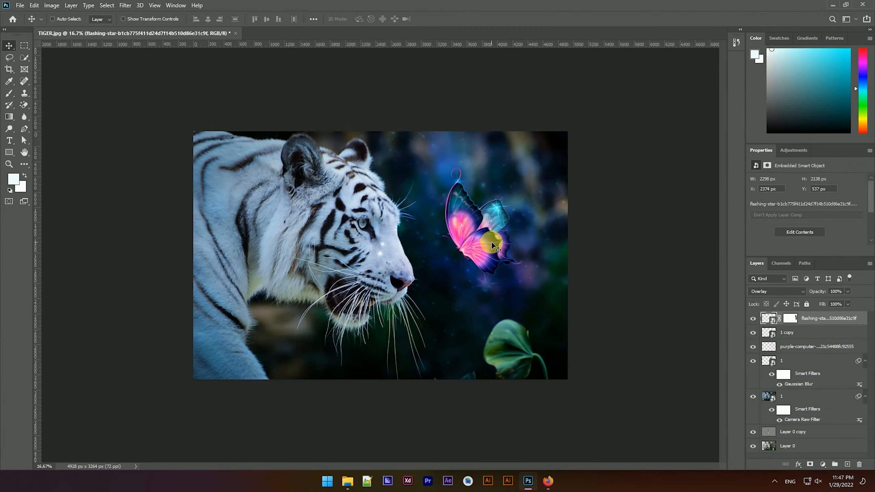
key("ctrl+s")
left_click(619, 99)
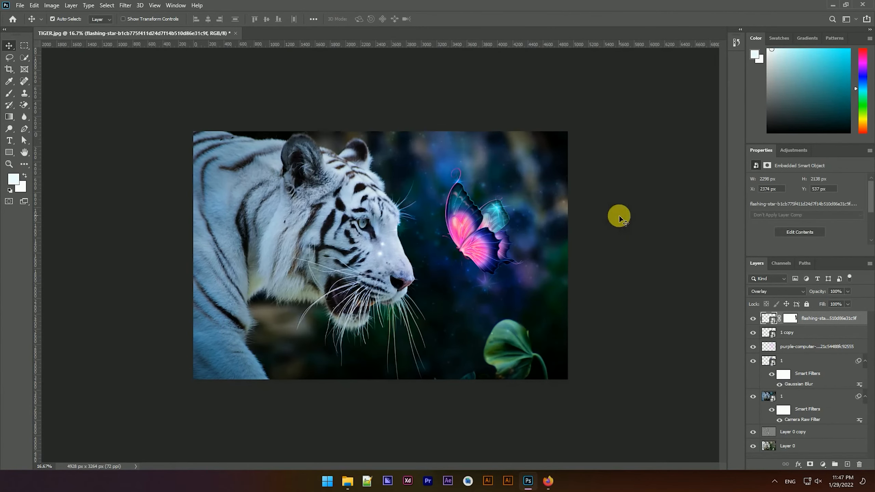
- Add a new empty layer and place it between the blurred butterfly layer and the Camera Raw filtered layer 1
left_click(848, 465)
left_click_drag(796, 324, 802, 402)
- Sample magenta from the butterfly and paint a soft glow between the tiger's nose and the butterfly with a 2284 px brush
key("b")
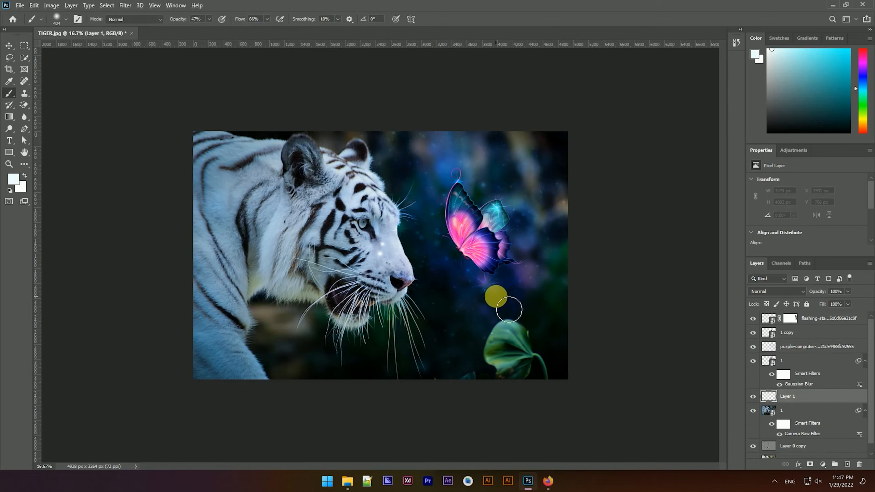
left_click(478, 221)
left_click(480, 239, "alt")
left_click_drag(499, 280, 527, 268)
left_click_drag(865, 67, 863, 59)
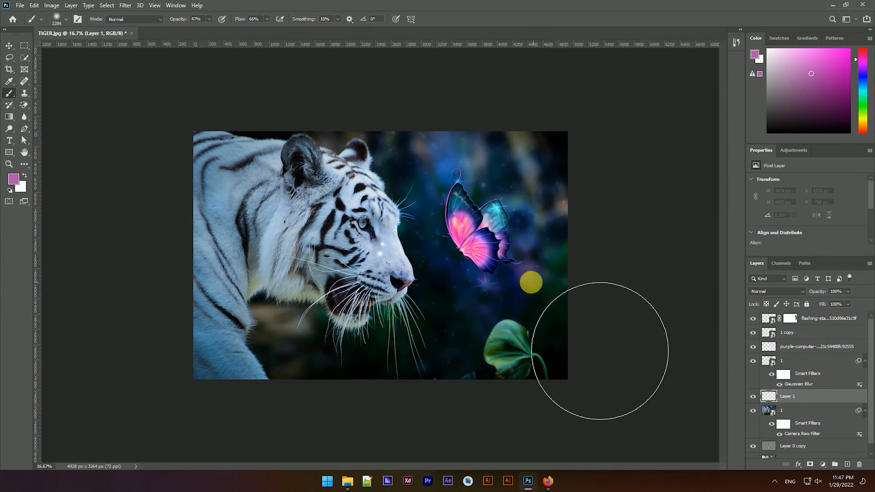
left_click(493, 281)
key("ctrl+z")
left_click(421, 258)
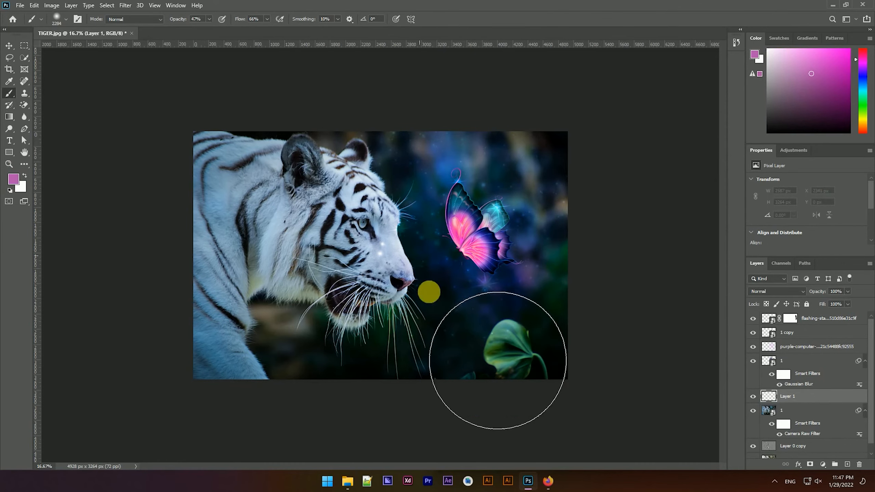
key("ctrl+z")
left_click(456, 248)
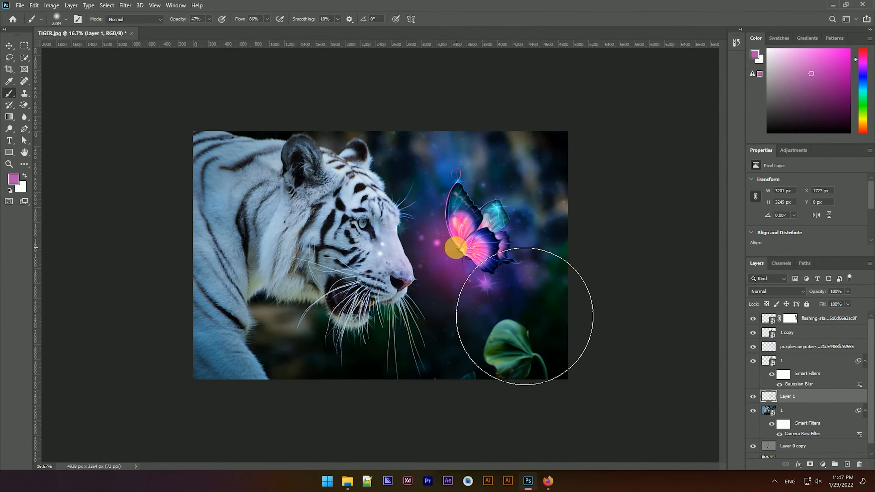
- Set the brush to a very pale pink at 1062 px and paint a soft highlight behind the butterfly's rear wing
scroll(499, 182, "up", 5)
left_click(13, 179)
left_click(393, 226)
left_click(562, 223)
scroll(586, 362, "down", 2)
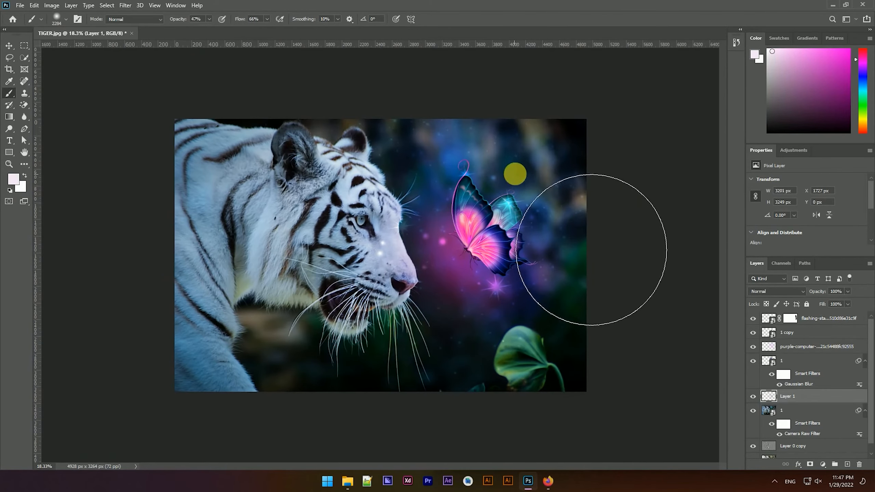
key("ctrl+z")
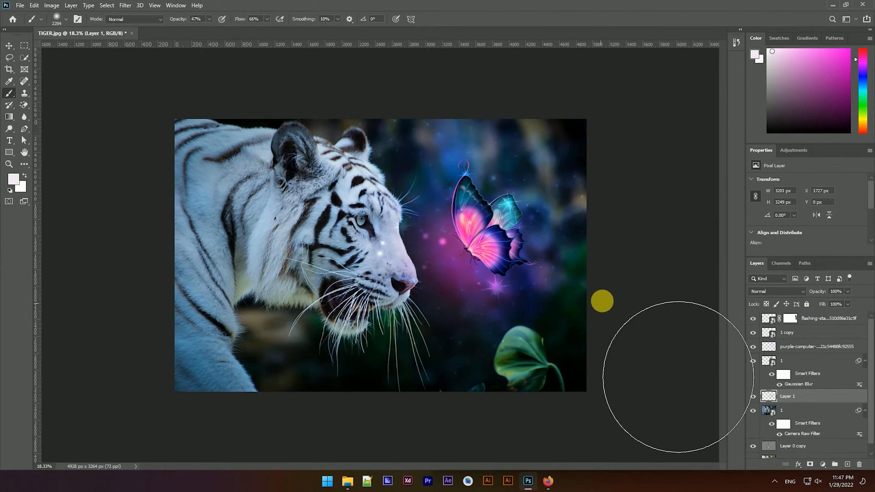
left_click(605, 296)
key("ctrl+z")
left_click_drag(553, 298, 503, 298)
left_click(537, 222)
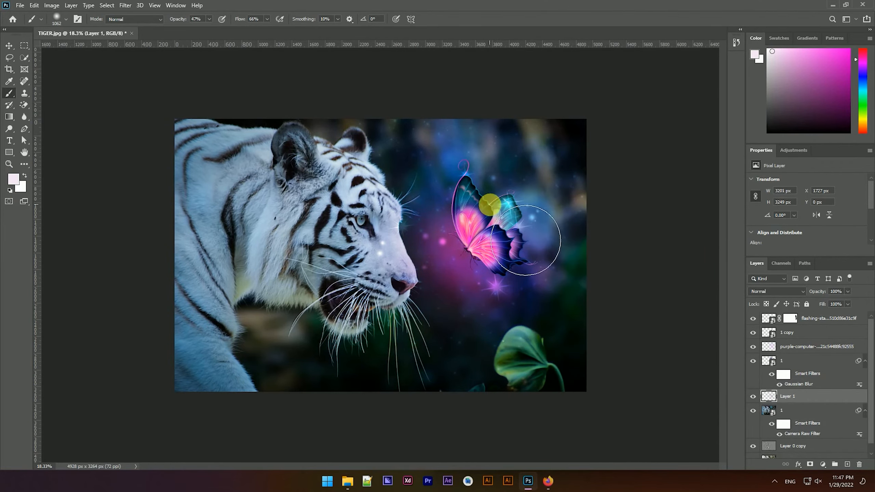
- Sample pink from the butterfly and paint soft glows over the tiger's head and beneath its neck with a 1376 px brush
scroll(359, 219, "up", 10)
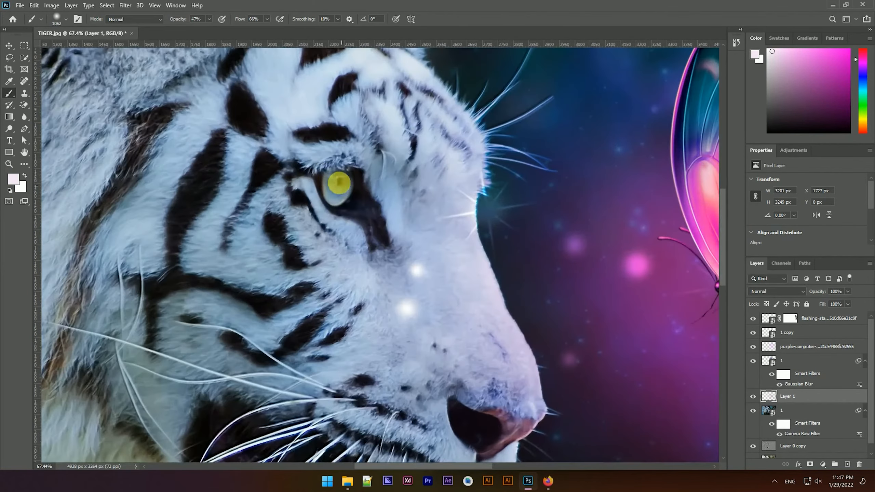
scroll(359, 220, "down", 8)
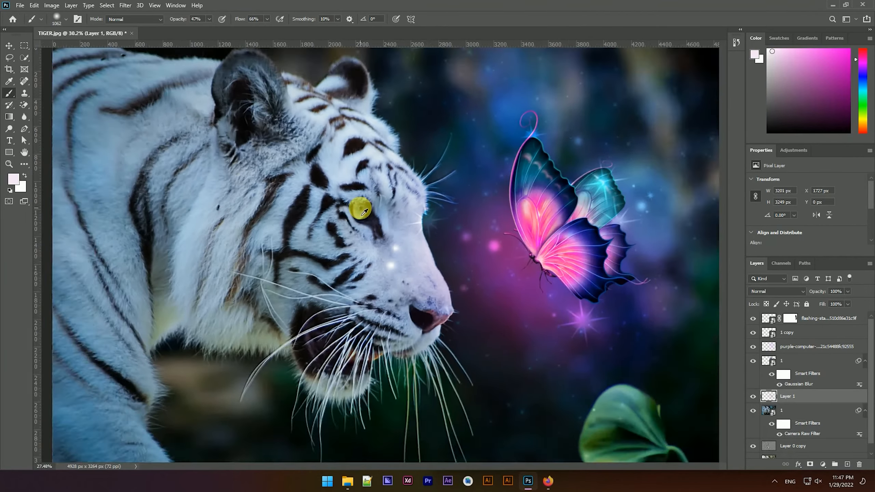
scroll(399, 238, "up", 3)
scroll(398, 237, "down", 3)
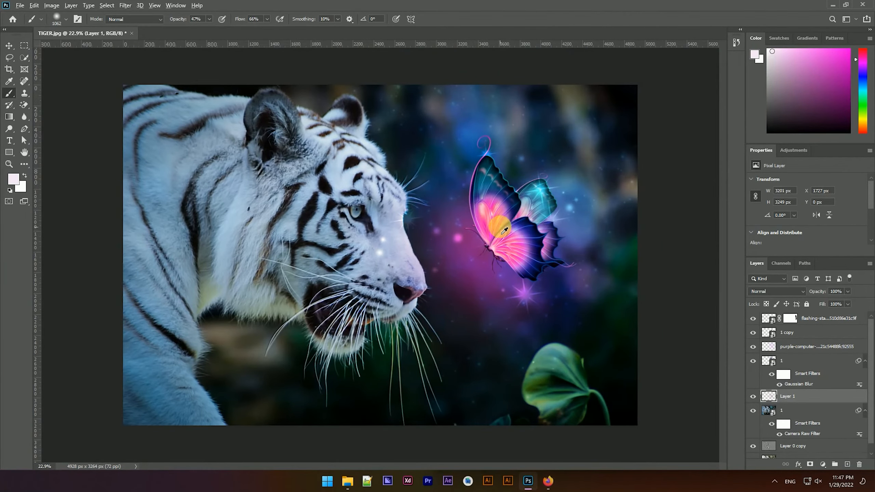
left_click(496, 202, "alt")
left_click_drag(367, 202, 384, 194)
left_click(325, 130)
scroll(369, 251, "down", 2)
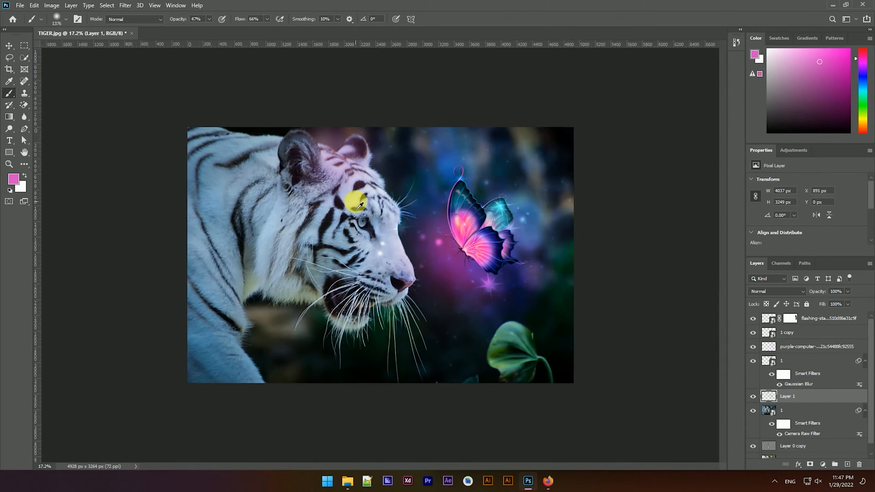
scroll(357, 193, "up", 1)
left_click(257, 336)
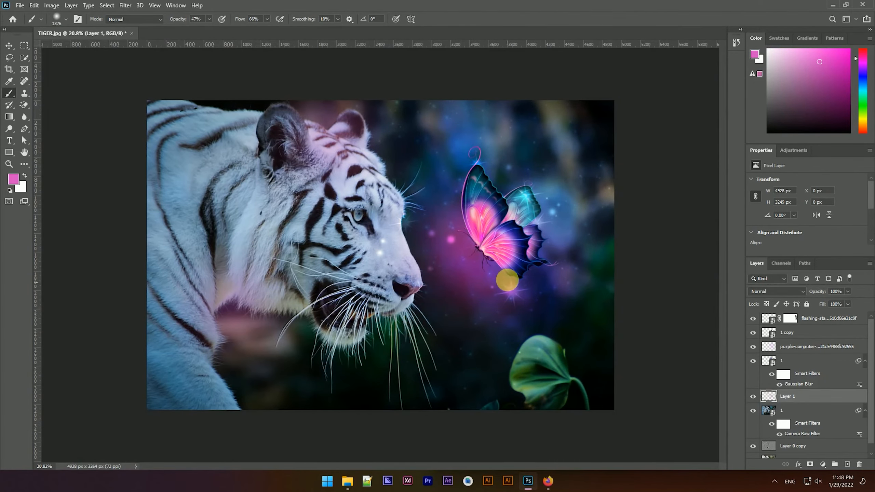
- Change the brush to bright cyan at 1770 px and paint a soft teal glow in the background beneath the tiger's neck
left_click(516, 296, "alt")
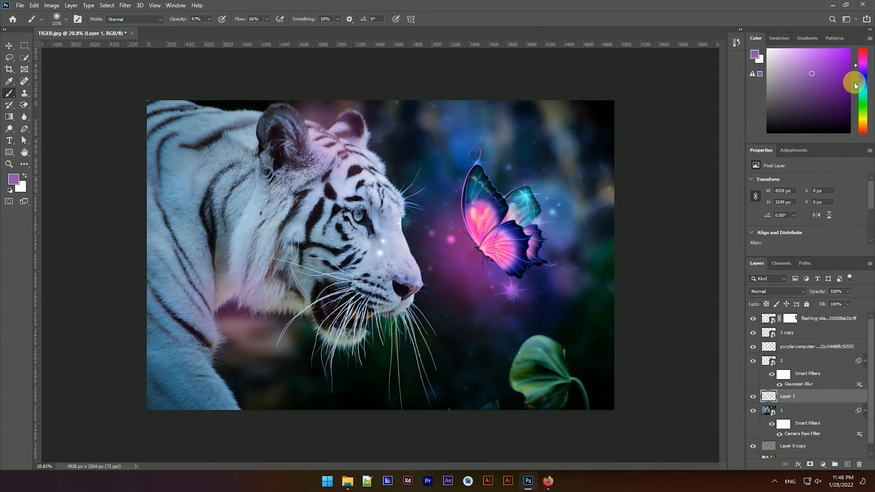
left_click(862, 90)
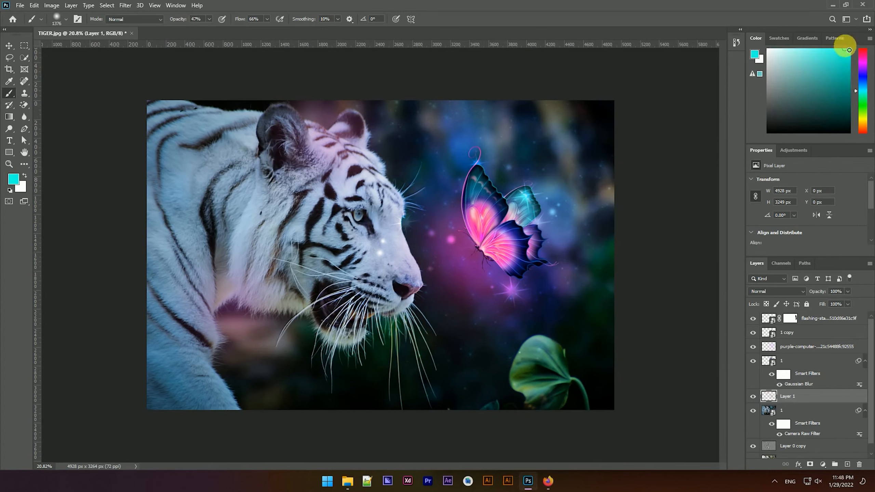
left_click(367, 360)
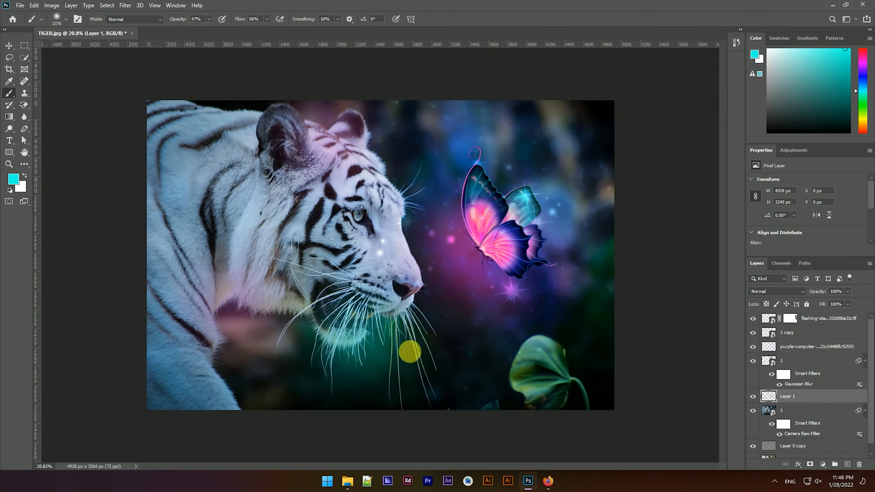
key("ctrl+z")
left_click_drag(387, 362, 406, 356)
left_click(291, 342)
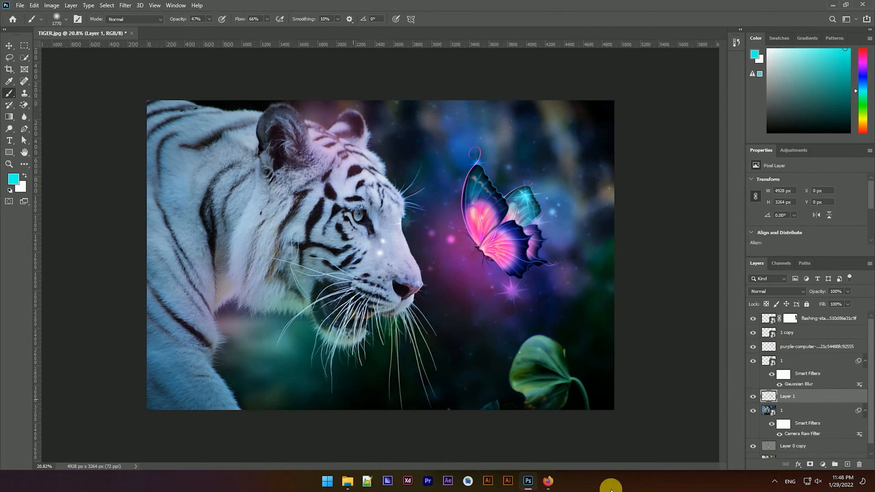
- Sample dark blue from the background and shade the tiger's upper back with one soft dab
scroll(431, 295, "down", 3)
scroll(430, 262, "up", 2)
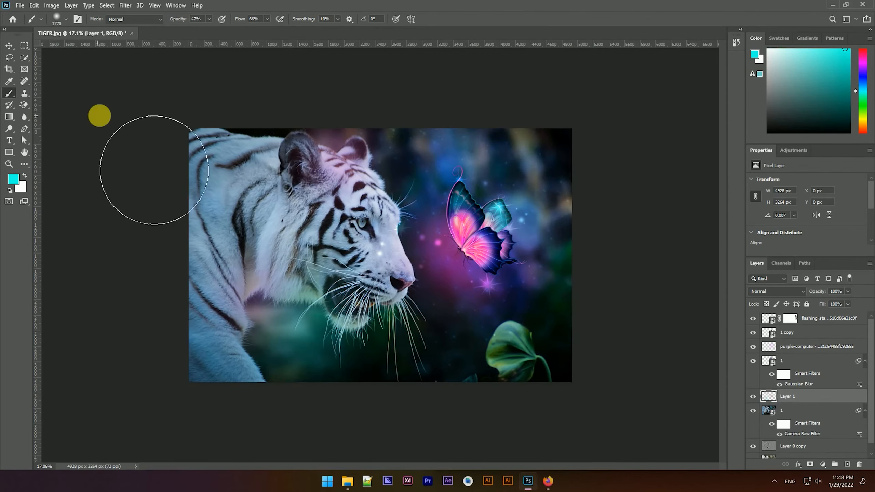
left_click(519, 171, "alt")
left_click(214, 153)
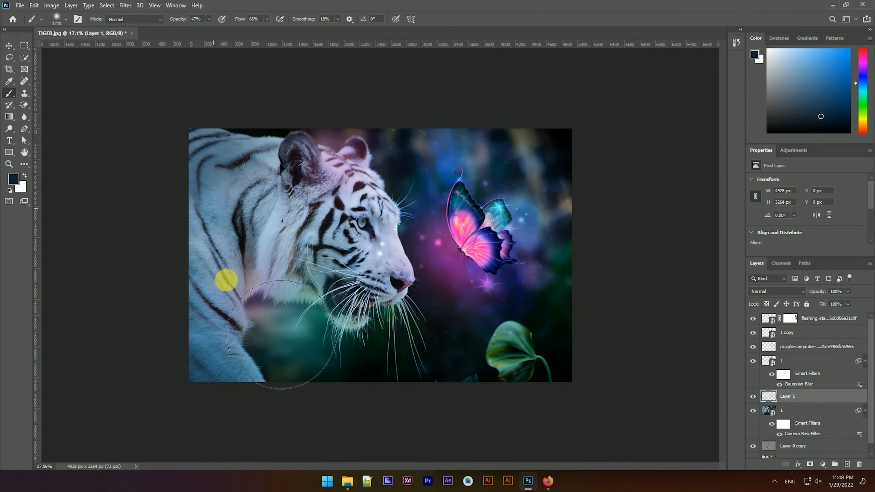
- Sample light cyan from the butterfly's rear wing and brighten the teal glow beneath the tiger's neck
scroll(485, 242, "up", 3)
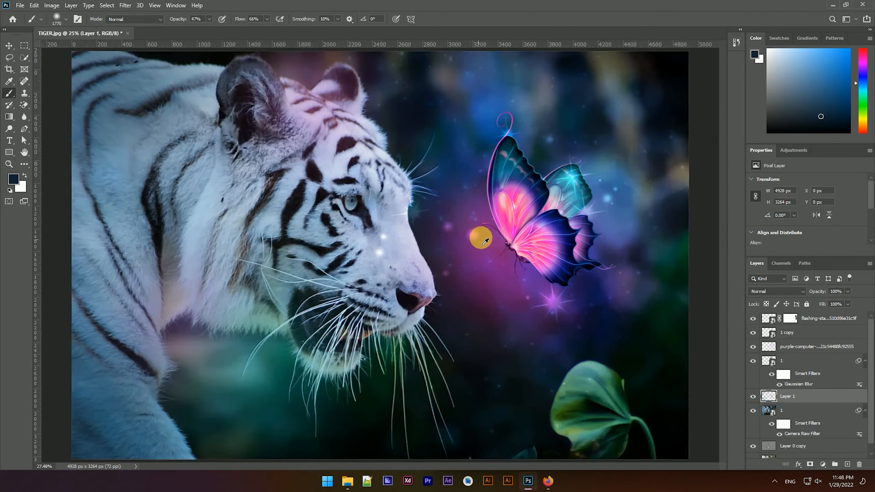
scroll(485, 241, "up", 2)
scroll(524, 208, "up", 1)
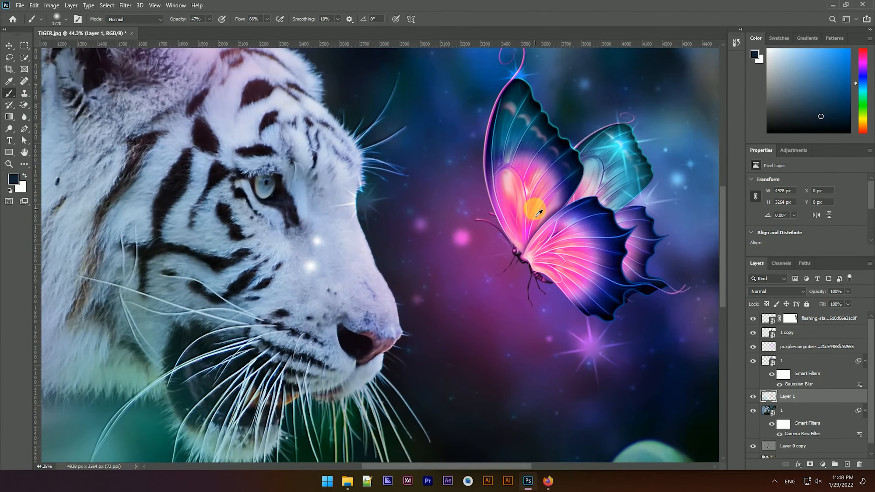
left_click(620, 153, "alt")
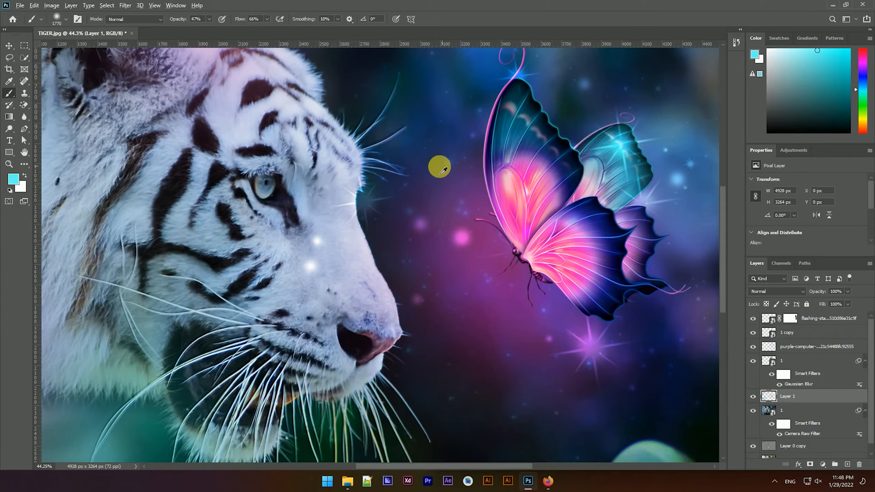
scroll(441, 166, "down", 4)
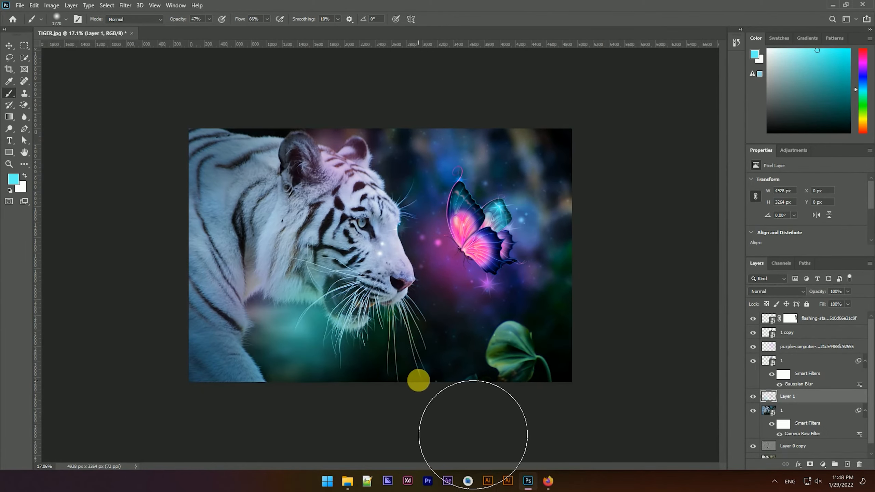
scroll(374, 240, "up", 3)
scroll(378, 242, "down", 3)
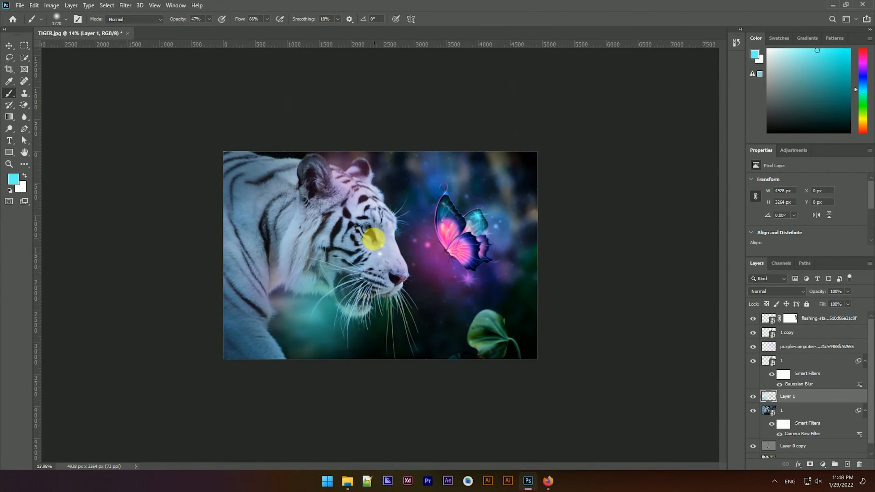
- Change the brush colour to vivid green and paint a soft green glow over the leaf
scroll(502, 319, "up", 3)
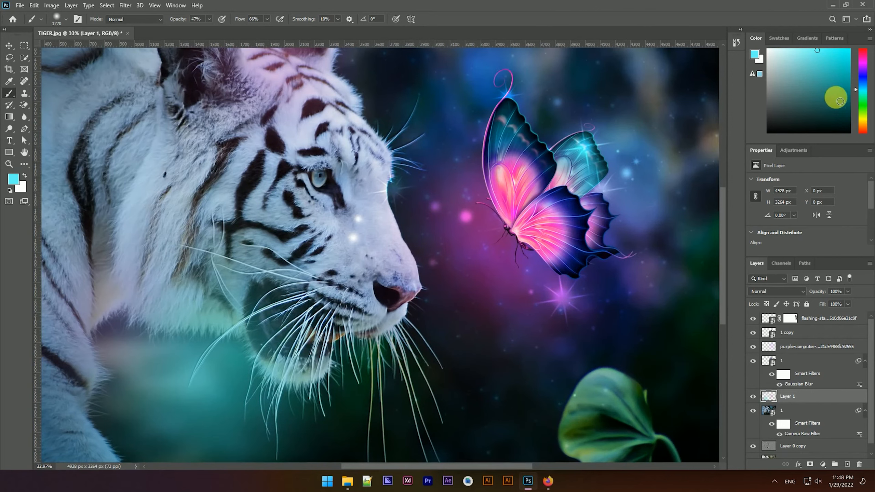
left_click(863, 101)
left_click(849, 50)
scroll(493, 177, "down", 3)
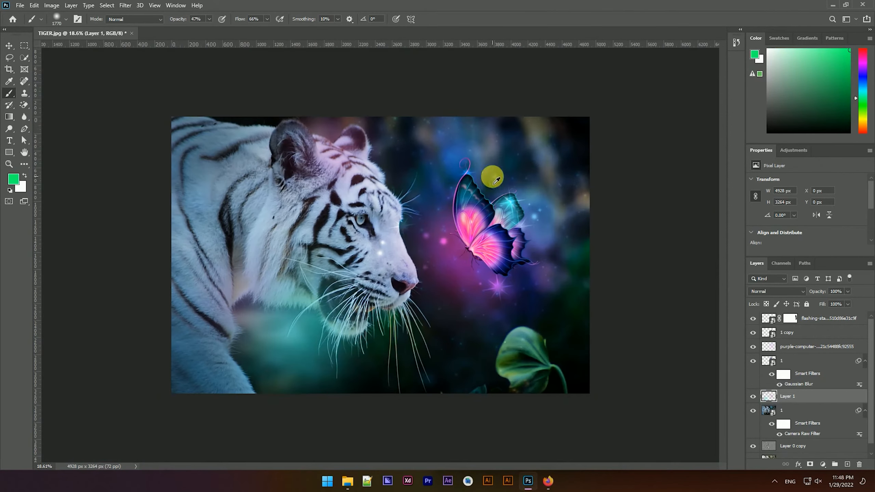
left_click(530, 367)
scroll(515, 219, "down", 4)
scroll(509, 219, "up", 4)
- Enlarge the brush to 3758 px, set its colour to white (ffffff) and try a broad soft highlight on Layer 1
mouse_move(547, 295)
left_mouse_down()
mouse_move(632, 283)
mouse_move(627, 290)
left_mouse_up()
mouse_move(492, 211)
left_mouse_down()
mouse_move(504, 281)
mouse_move(476, 152)
mouse_move(80, 178)
left_mouse_up()
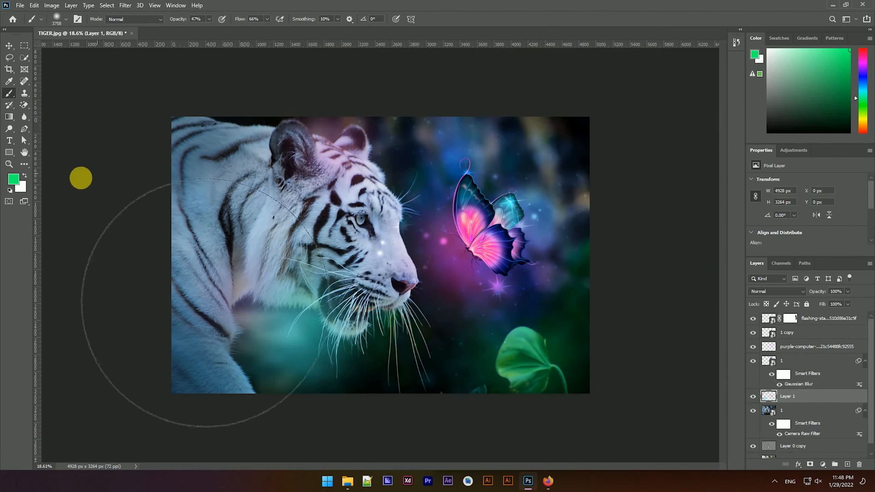
left_click(13, 179)
left_click_drag(430, 244, 363, 212)
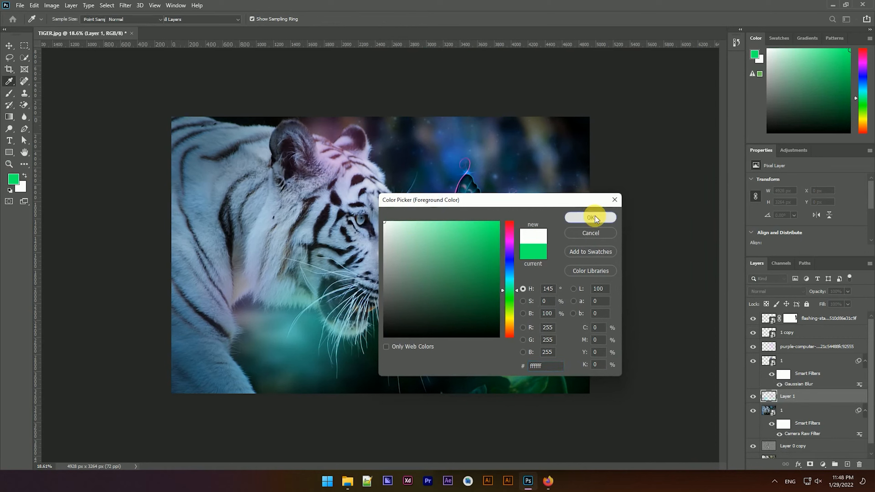
left_click(602, 217)
key("b")
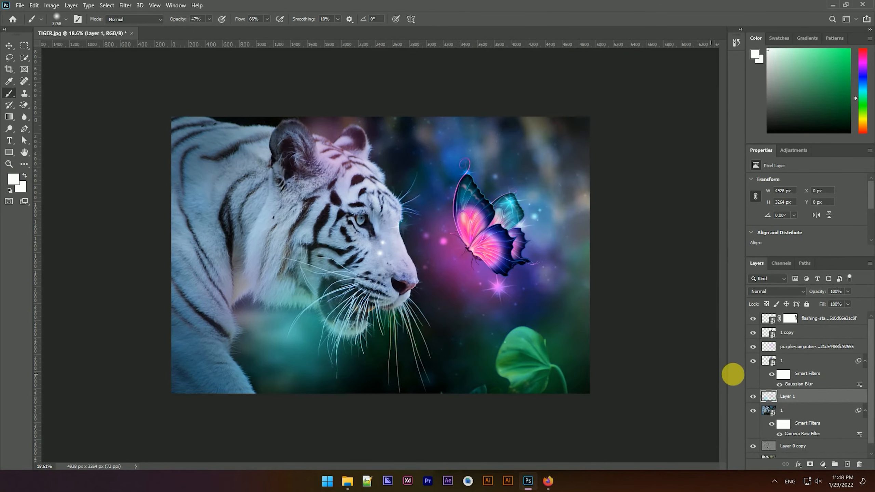
key("ctrl+z")
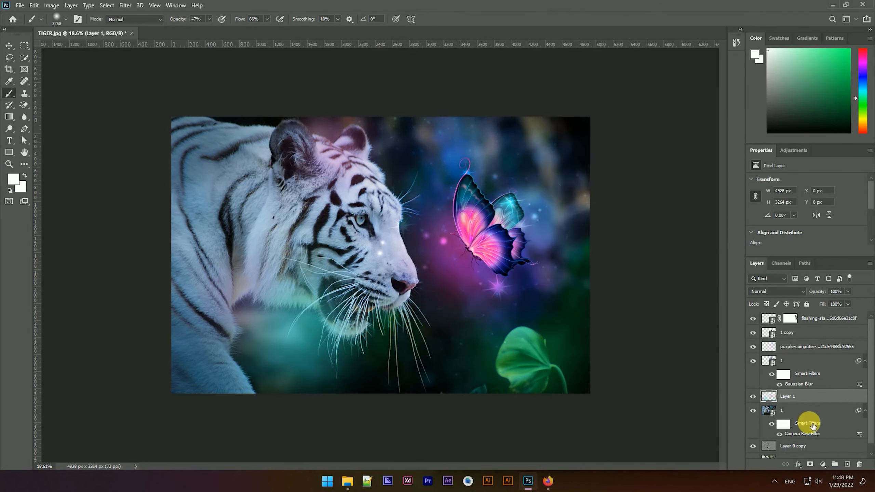
- Add a new empty layer above the flashing star layer at the top of the stack
left_click(810, 321)
left_click(847, 464)
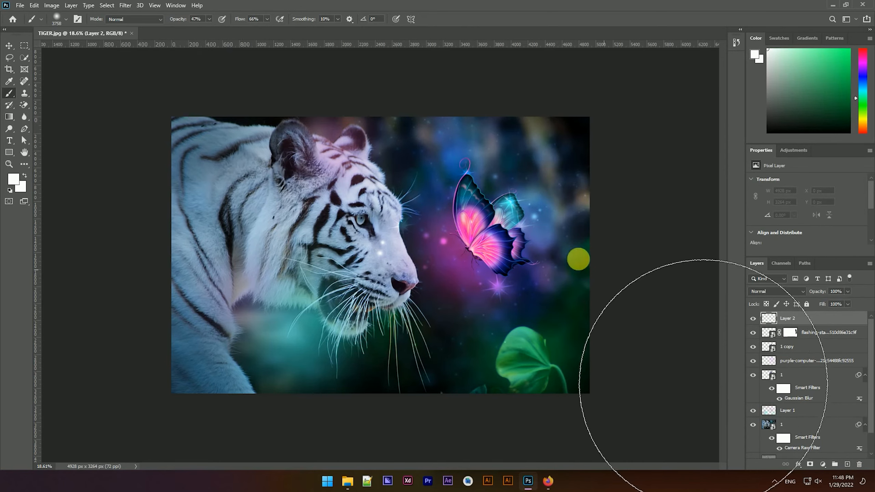
- Reduce the brush to 3071 px and try a broad soft white glow along the picture's right edge on Layer 2
left_click(561, 239)
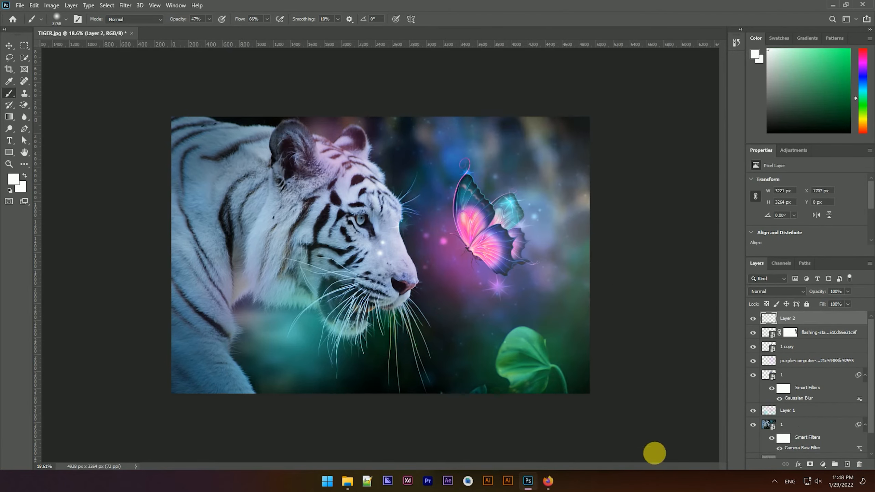
key("ctrl+z")
left_click_drag(580, 250, 551, 247)
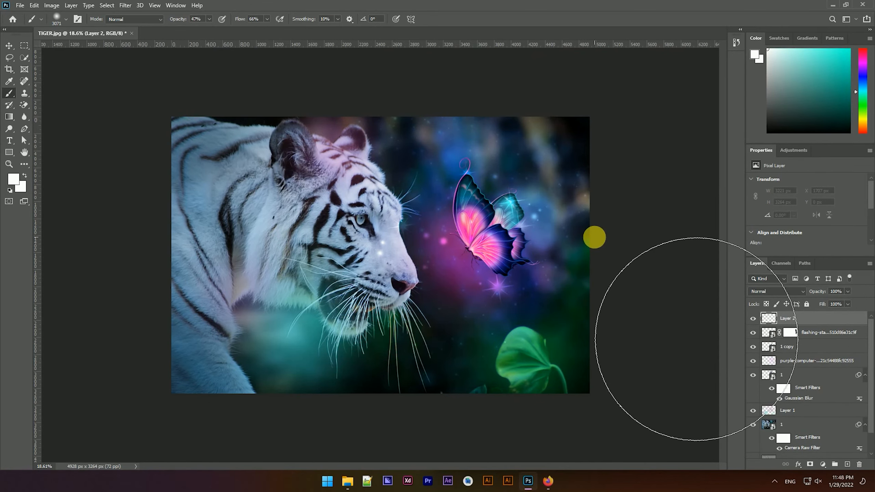
left_click(593, 235)
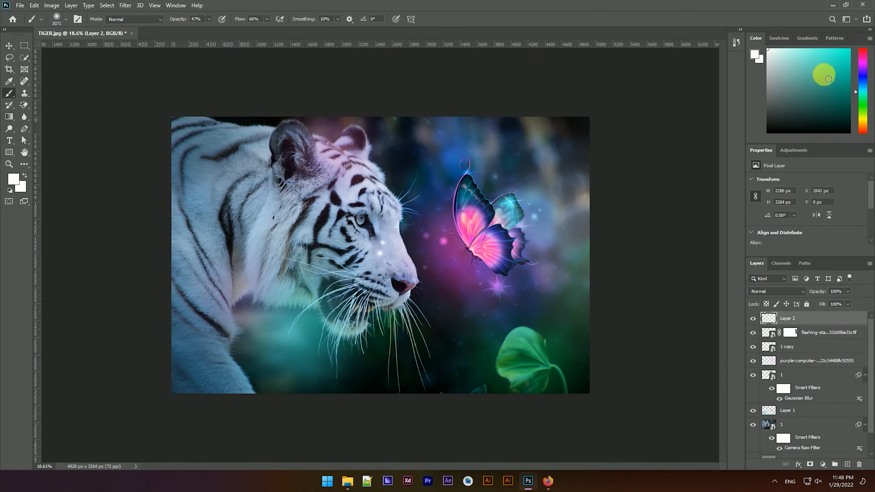
key("ctrl+z")
- Change the brush colour to bright cyan and paint a broad soft glow along the picture's right edge on Layer 2
left_click(830, 76)
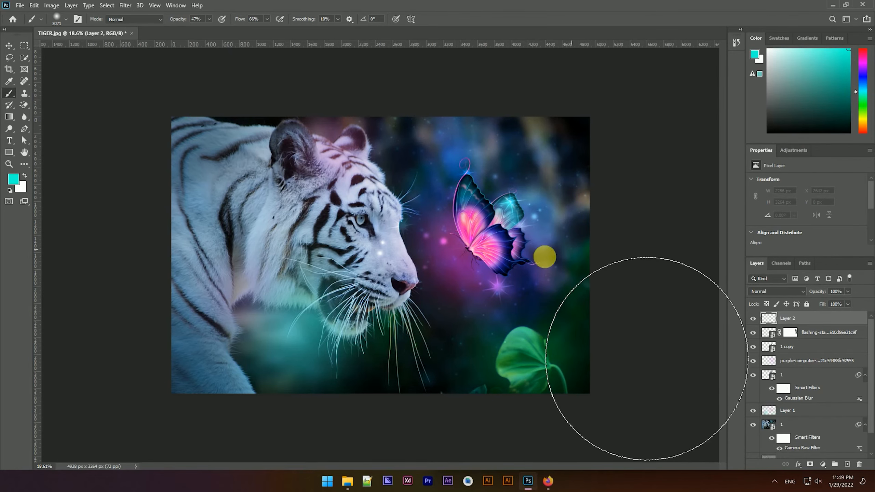
left_click(613, 248)
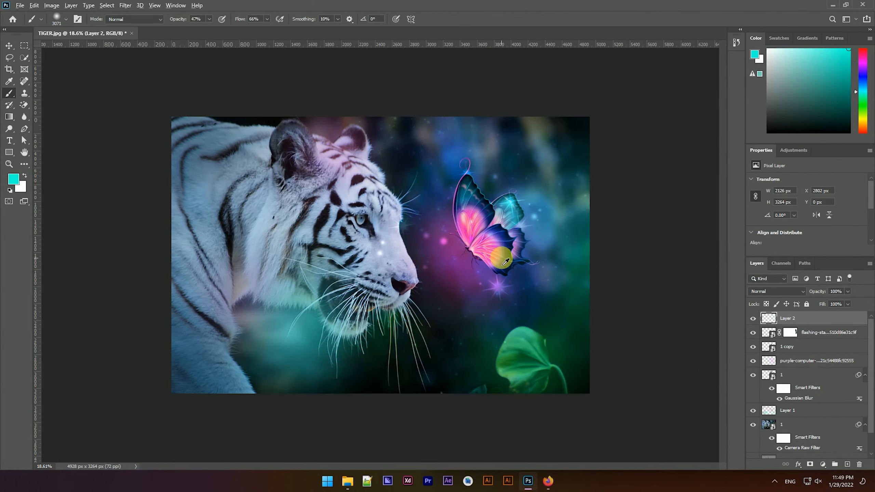
scroll(501, 254, "down", 9)
scroll(498, 254, "up", 12)
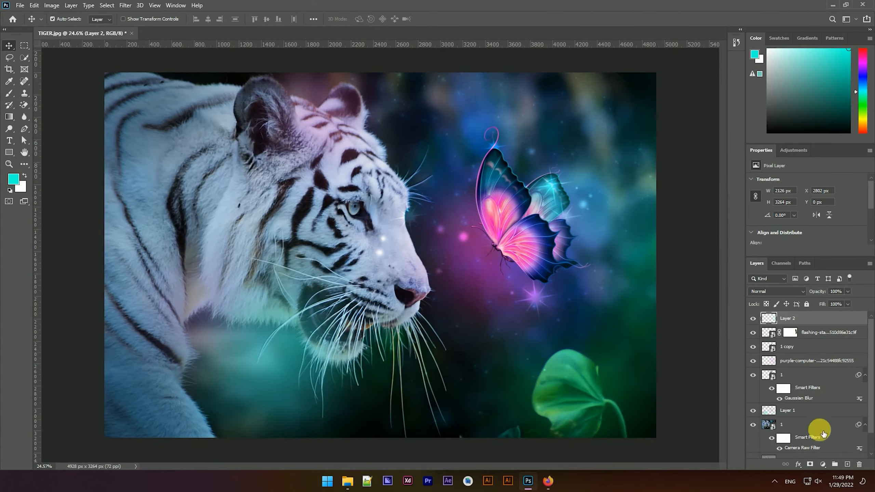
- Stamp all layers into one merged layer at the top of the stack and convert it to a smart object
scroll(869, 345, "down", 2)
left_click(797, 445)
scroll(797, 363, "up", 2)
left_click(796, 320, "shift")
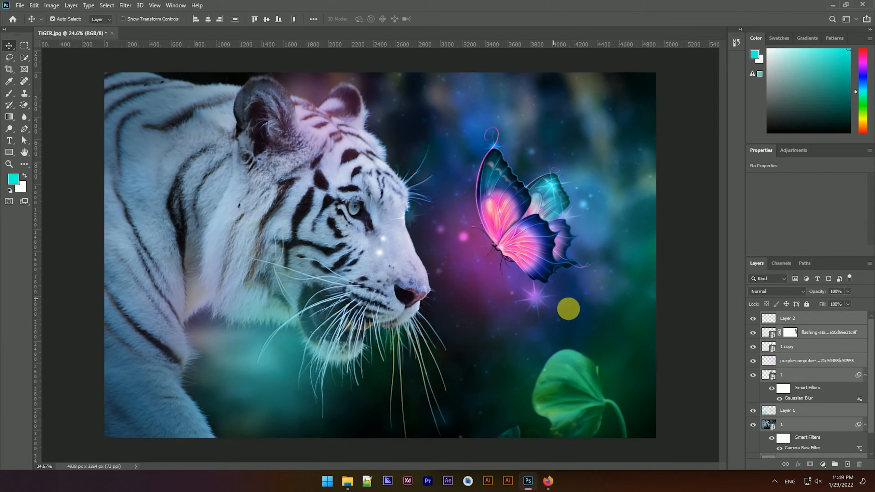
key("ctrl+shift+alt+e")
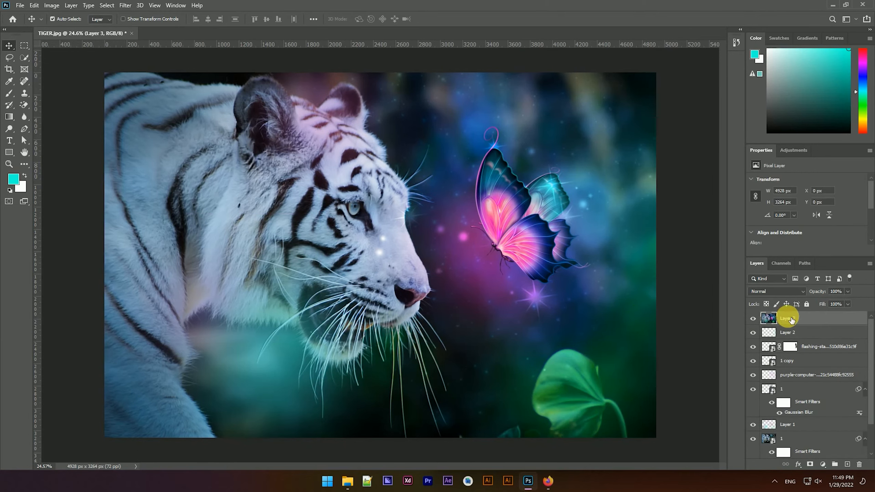
right_click(787, 319)
left_click(703, 211)
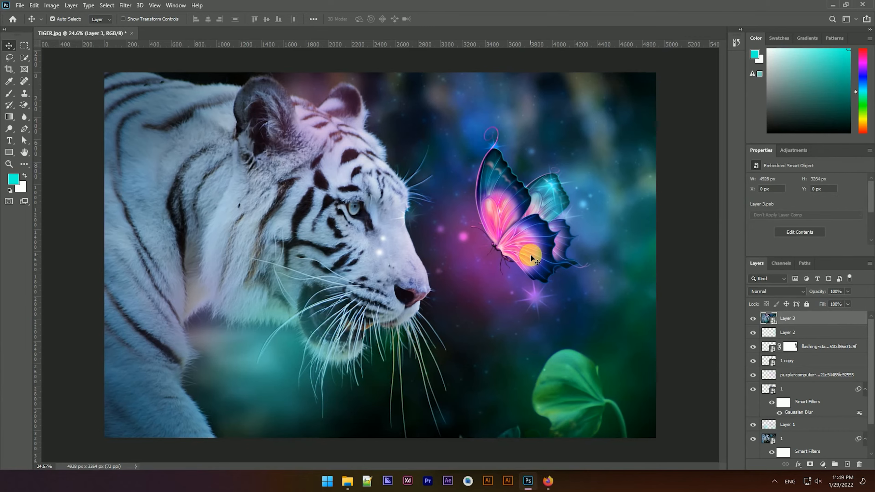
- In a Camera Raw Filter on the merged layer, set Vignetting -22, Temperature -9, Contrast +8, Shadows -7, Whites +33 and Texture +8
key("ctrl+minus")
left_click(125, 5)
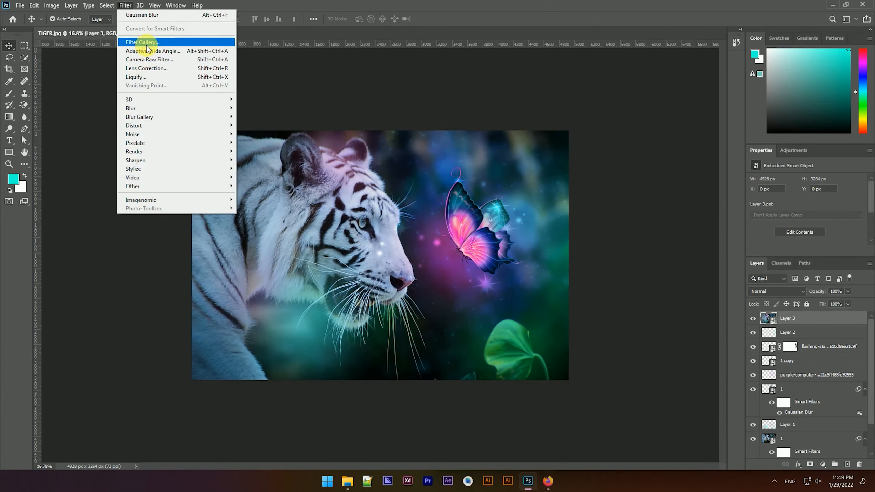
left_click(149, 60)
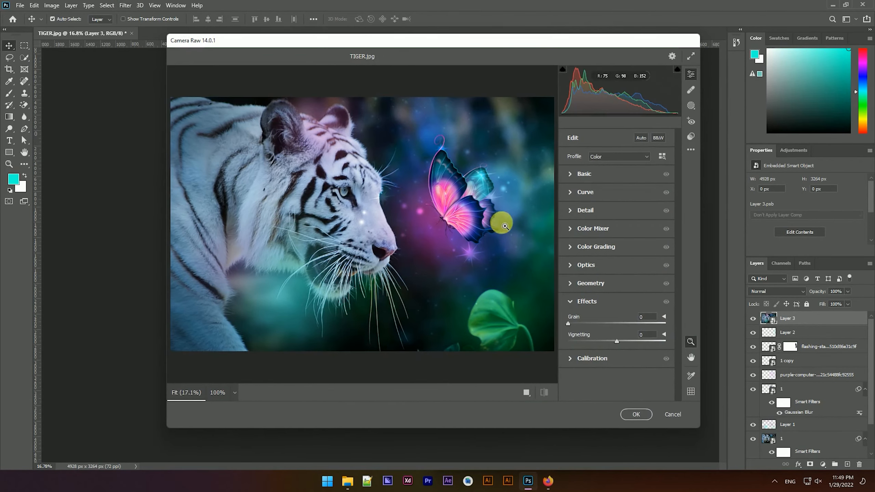
left_click_drag(618, 343, 607, 341)
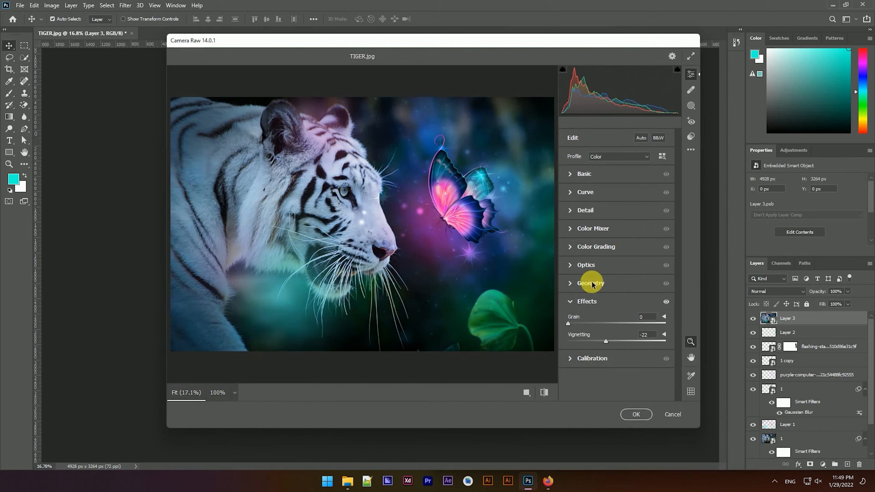
left_click(573, 183)
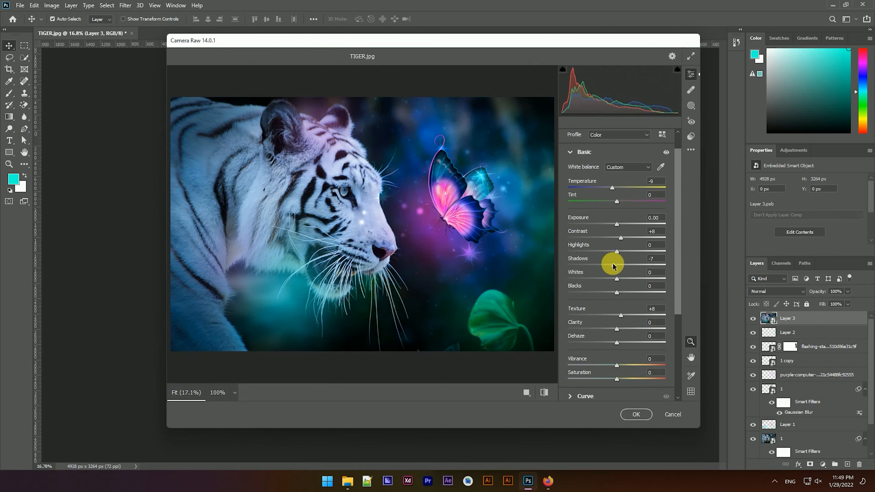
left_click_drag(621, 279, 633, 280)
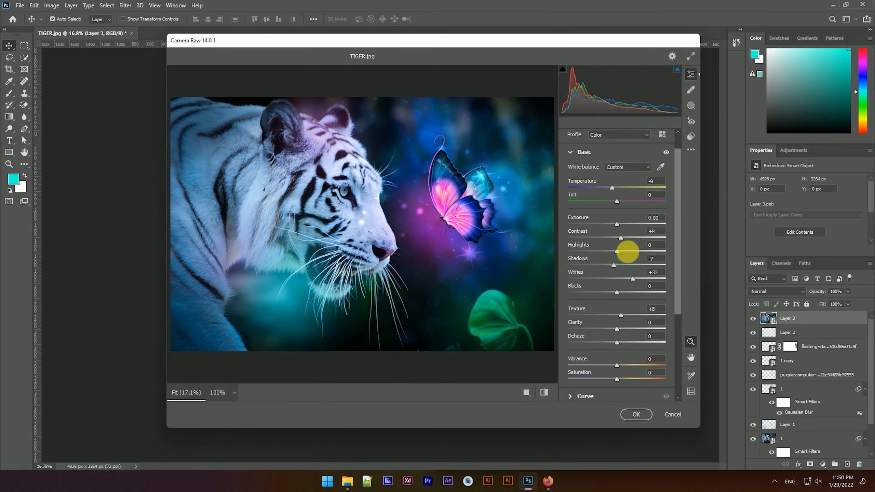
- In the Camera Raw calibration, set Blue Primary Hue to -24 and Saturation to +20, and apply the filter
left_click(569, 152)
left_click(575, 320)
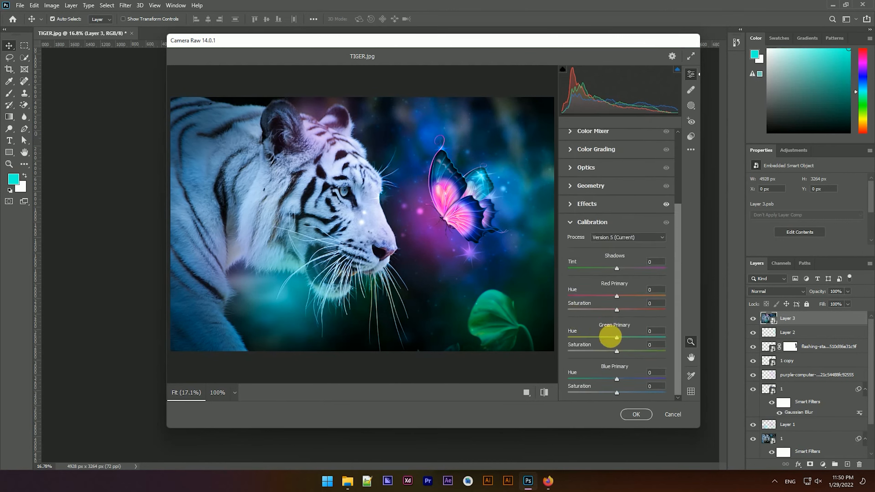
left_click_drag(613, 379, 601, 379)
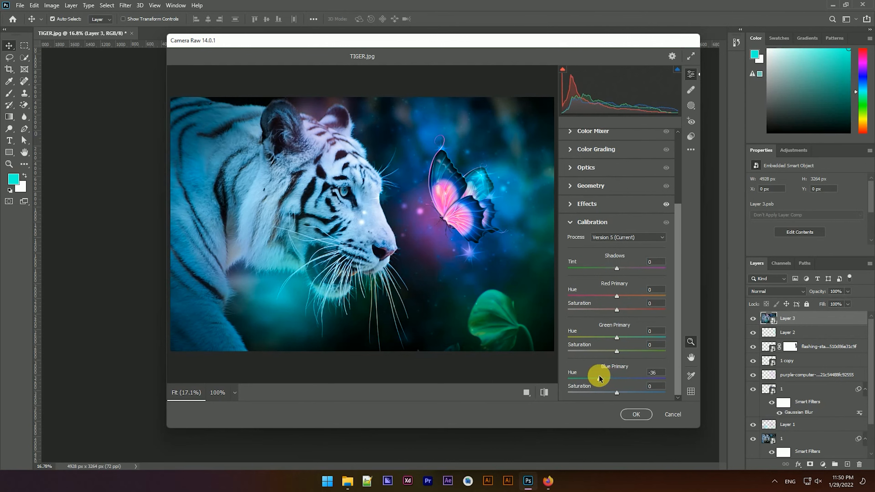
left_click_drag(601, 379, 627, 396)
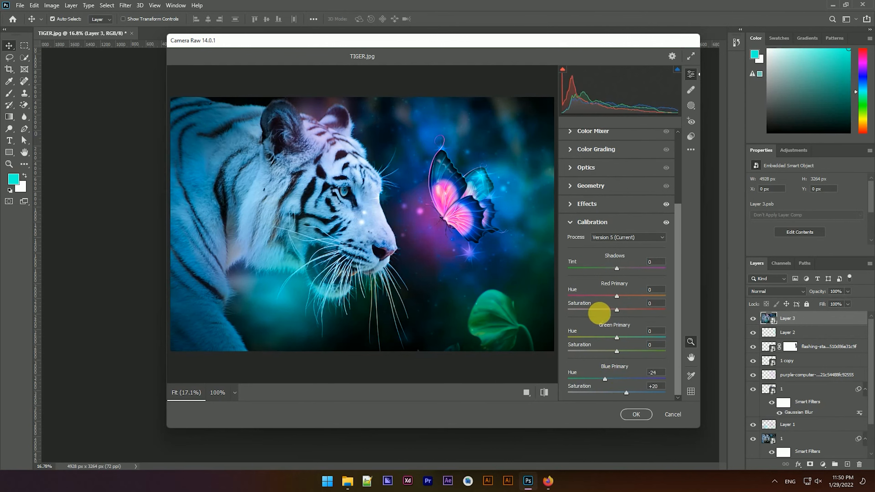
left_click(636, 414)
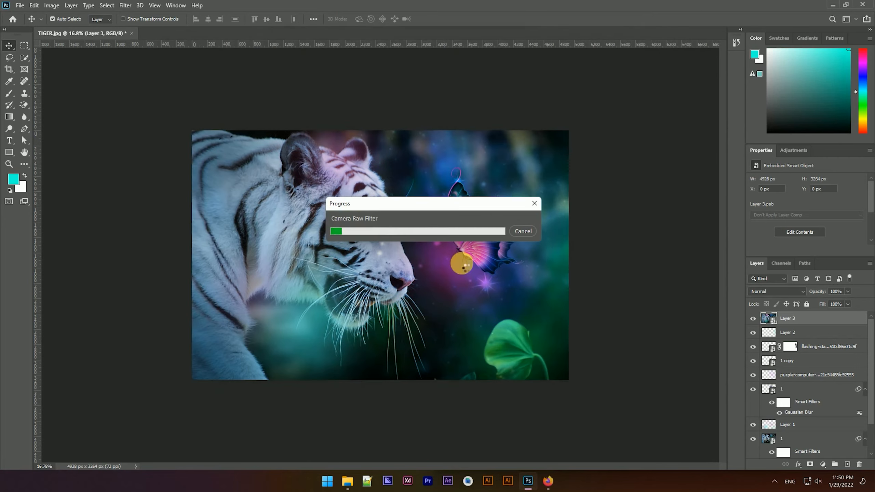
- Examine the colour-graded tiger and butterfly composite both close up and from a distance
scroll(375, 197, "down", 4)
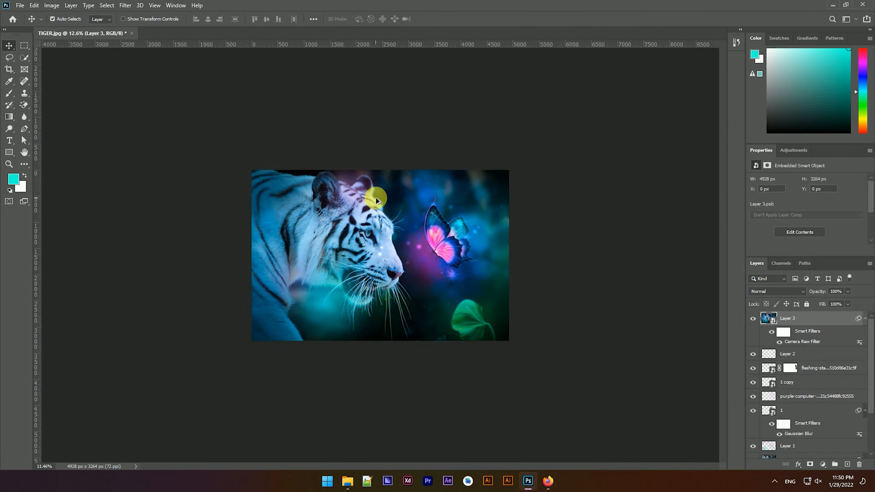
scroll(411, 206, "up", 4)
scroll(404, 206, "down", 3)
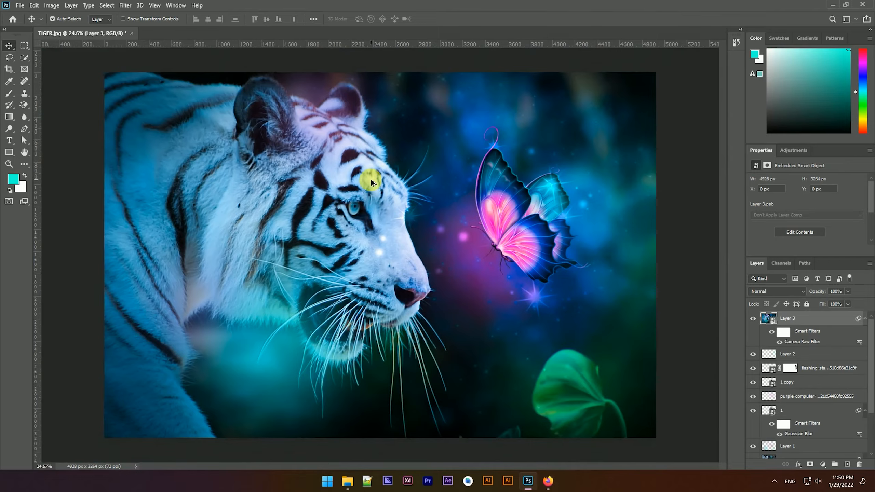
scroll(406, 180, "up", 2)
scroll(488, 172, "down", 2)
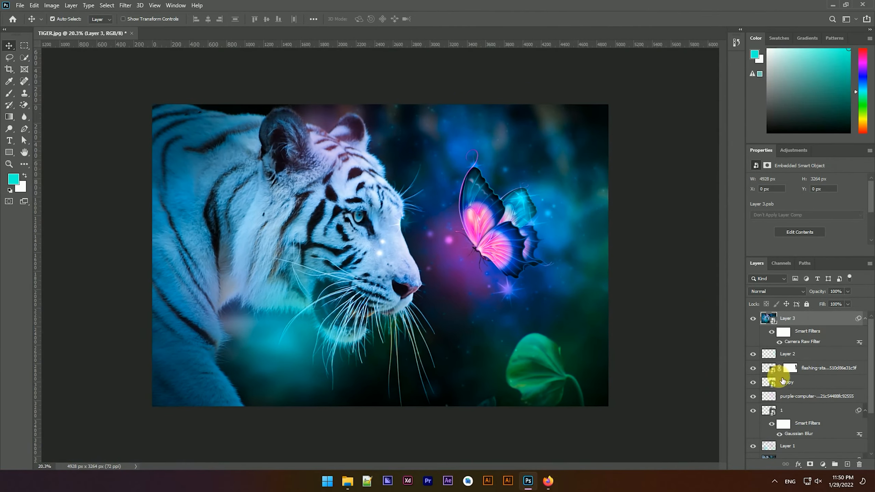
scroll(474, 227, "down", 2)
scroll(469, 221, "up", 3)
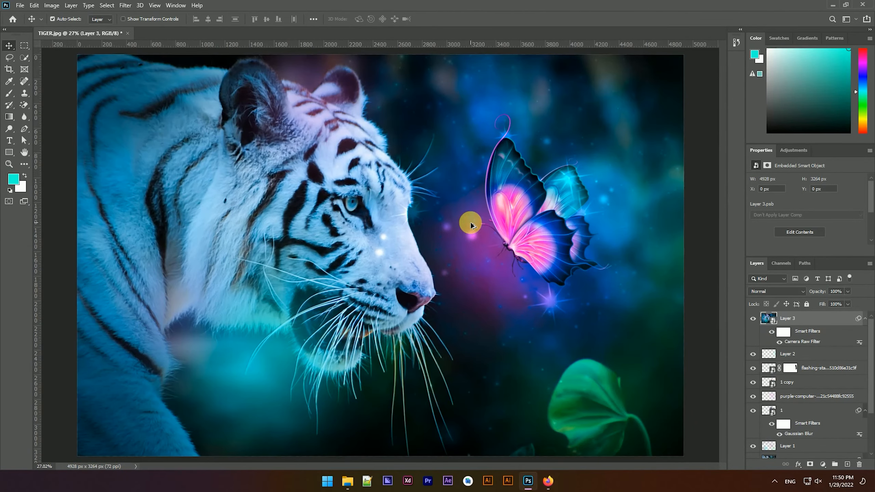
scroll(471, 226, "down", 1)
- Group all layers from Layer 2 down to Layer 0 copy, leaving Layer 3 and Layer 0 outside
left_click(799, 358)
scroll(801, 361, "down", 3)
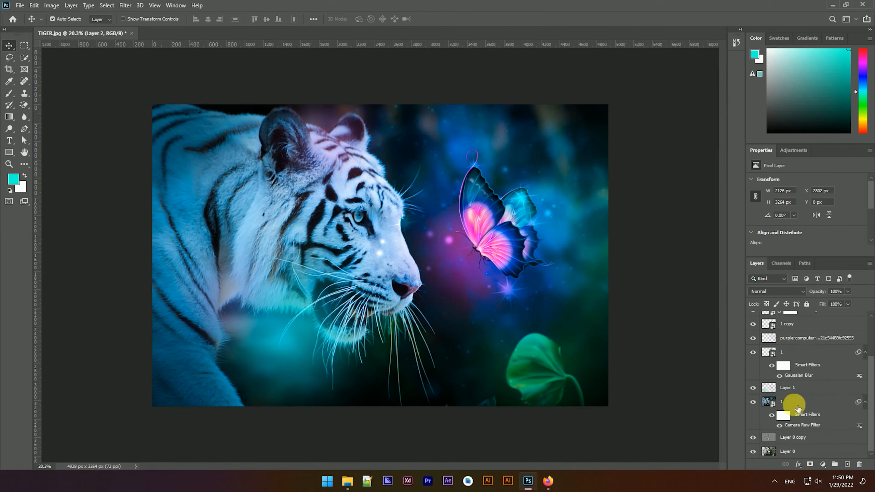
left_click(796, 440, "shift")
key("ctrl+g")
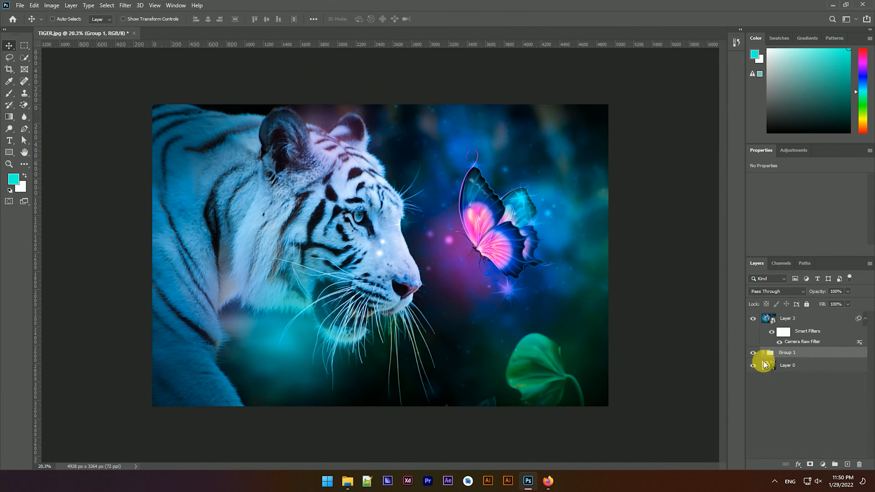
- Collapse Layer 3's smart filters, hide the group and toggle Layer 3 off and on to compare the composite with the original photo
left_click(863, 321)
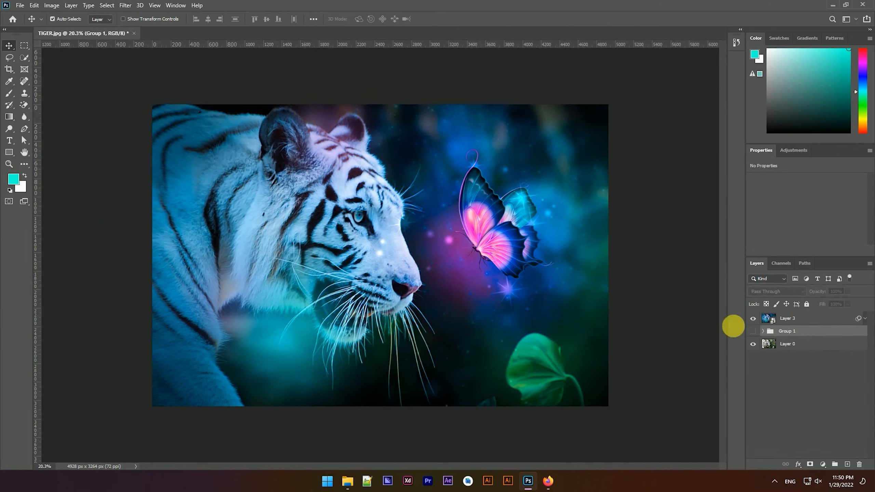
left_click(753, 318)
left_click(754, 318)
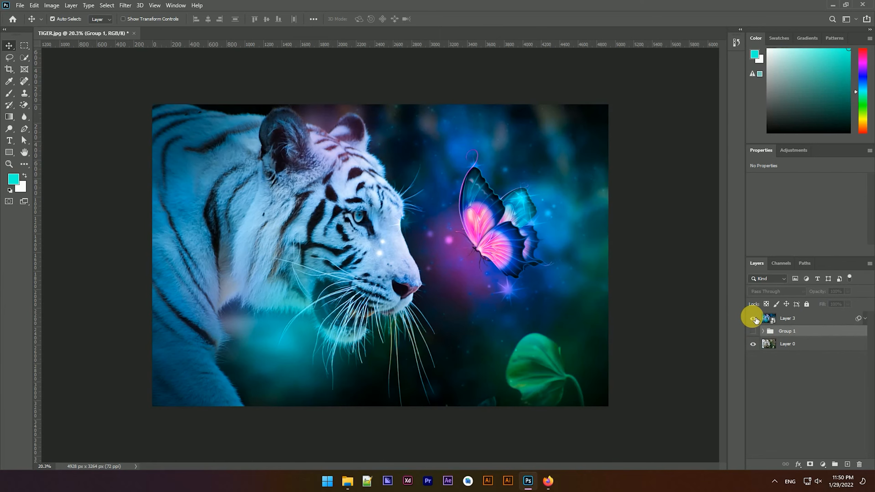
left_click(754, 319)
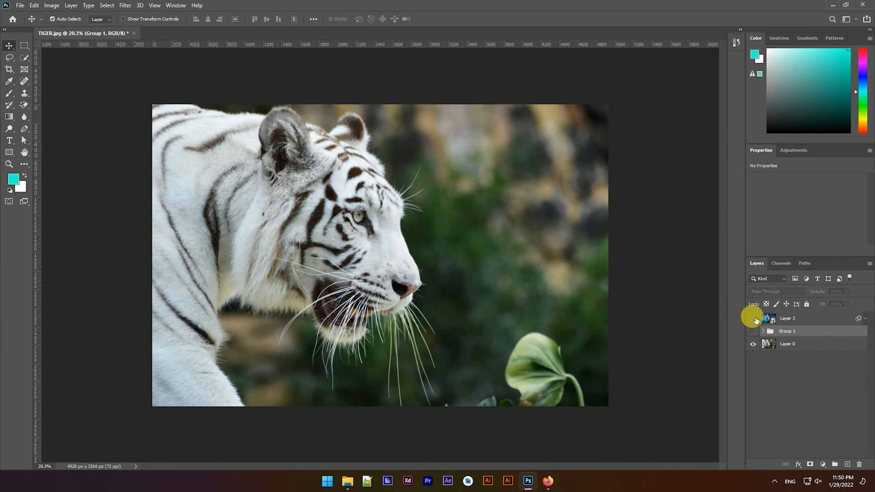
left_click(754, 319)
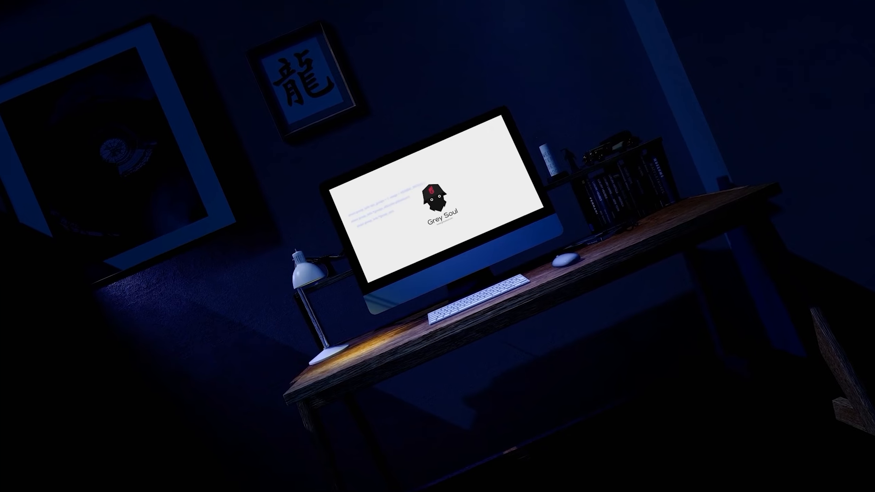